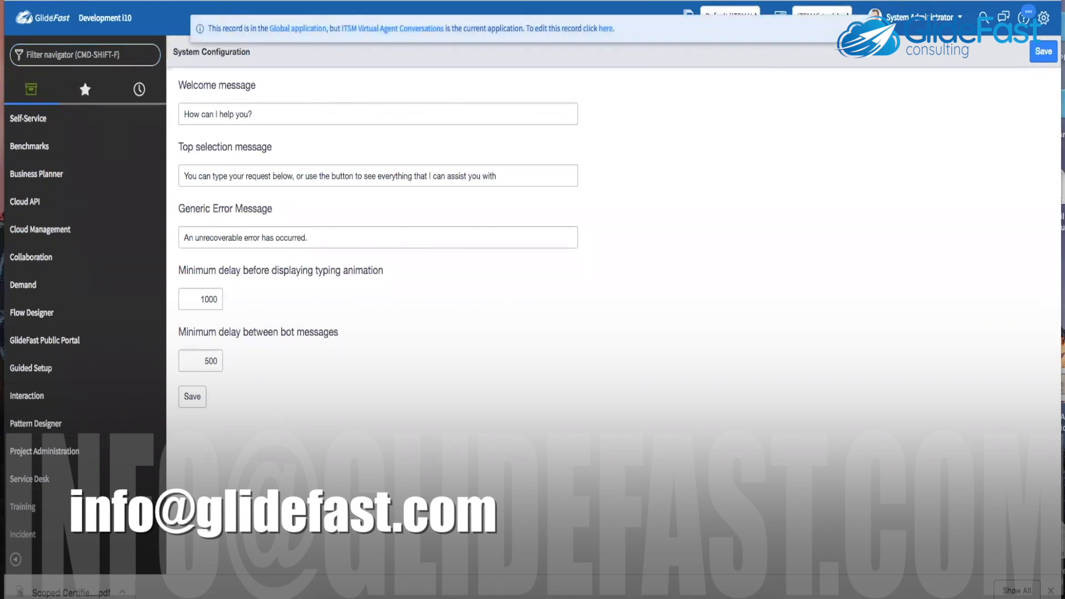
Check the current application scope in the application picker
left_click(824, 25)
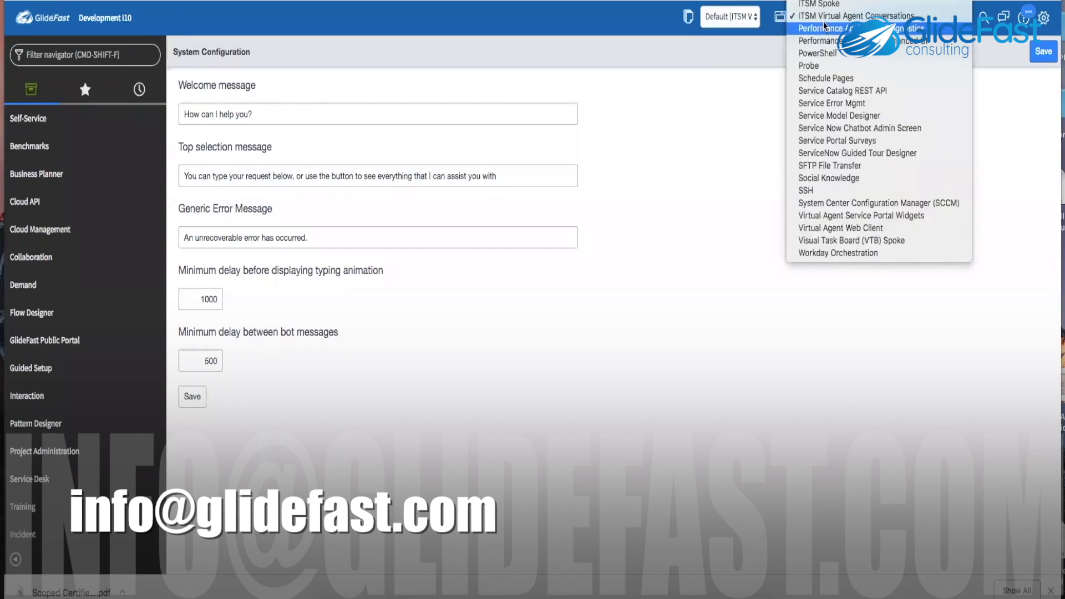
left_click(763, 59)
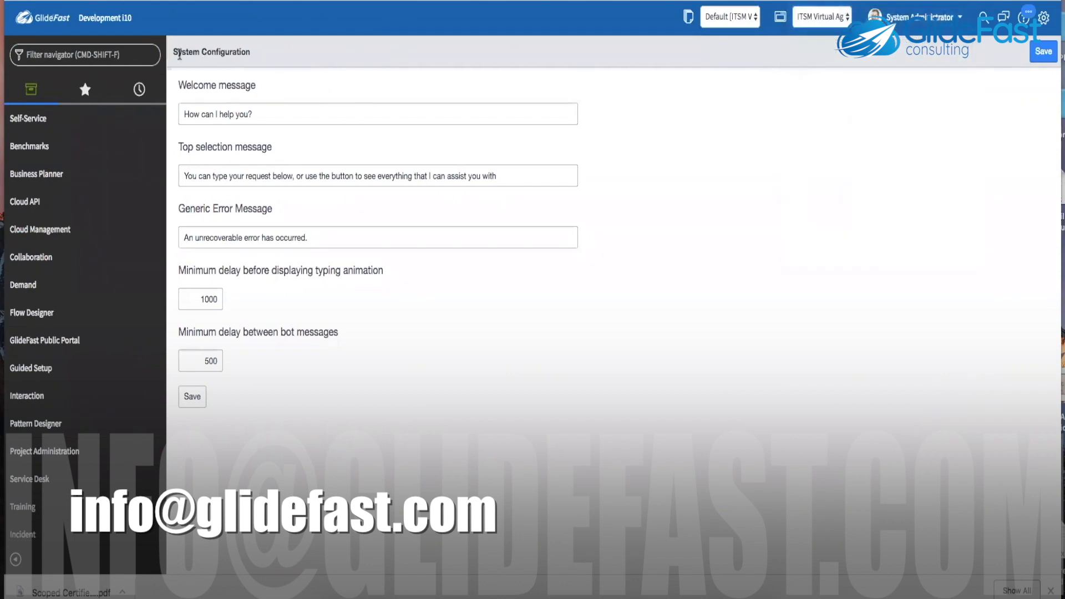
Filter the navigator for "virtual" and open the Virtual Agent General Settings
left_click(140, 53)
type("virtual")
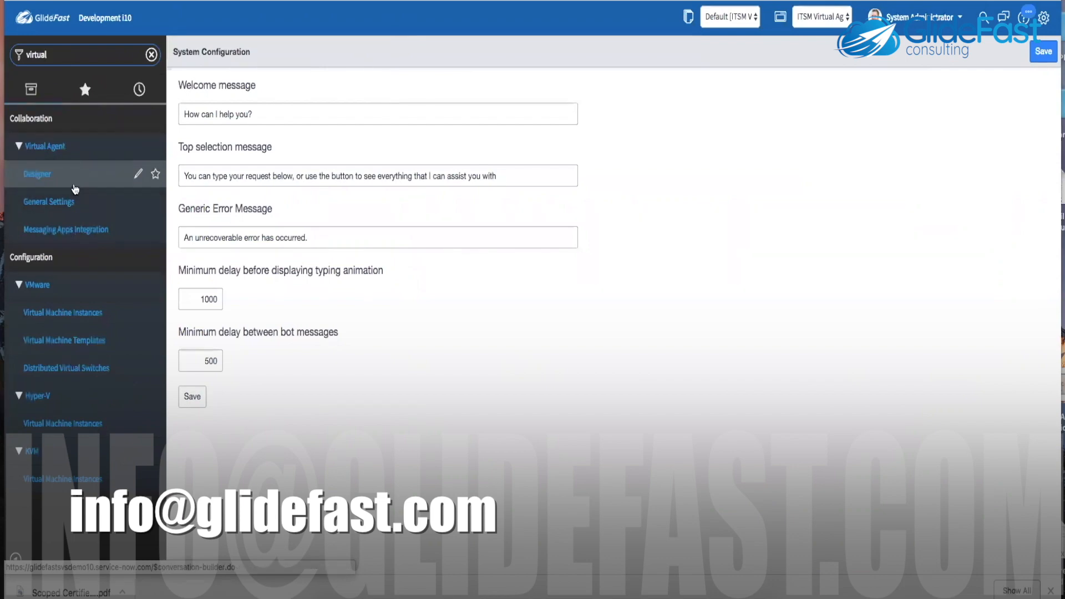
left_click(75, 203)
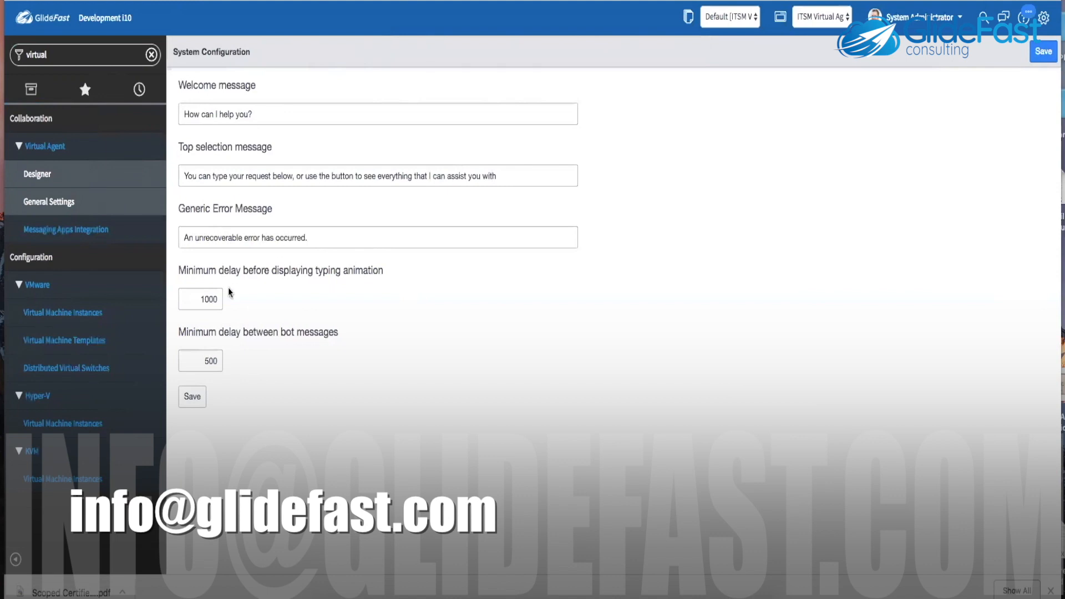
Review the typing animation delay, top selection message and generic error message in the Virtual Agent settings
left_click(210, 298)
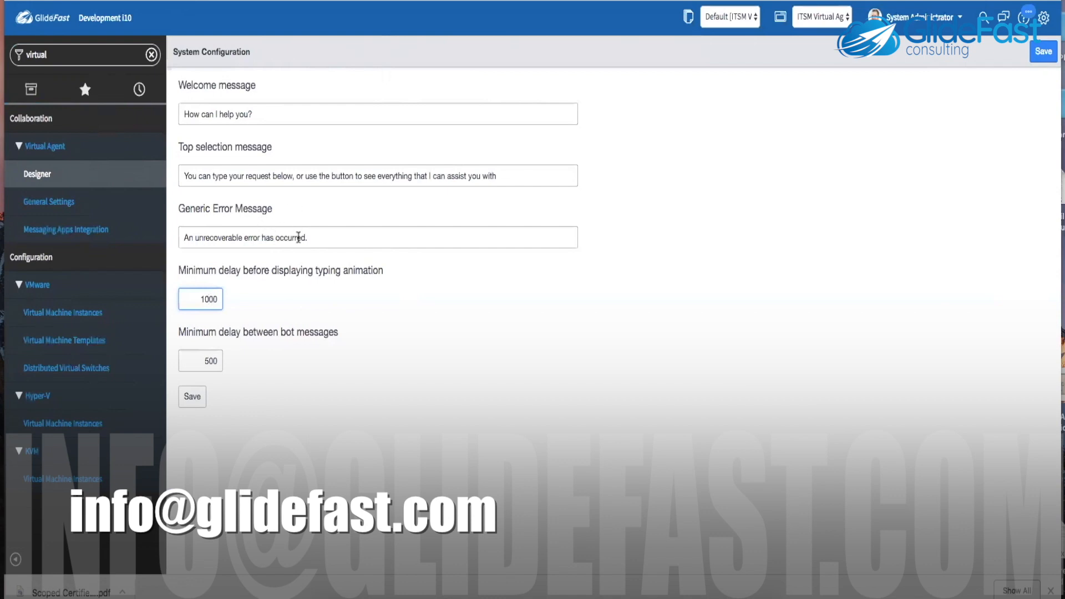
triple_click(260, 176)
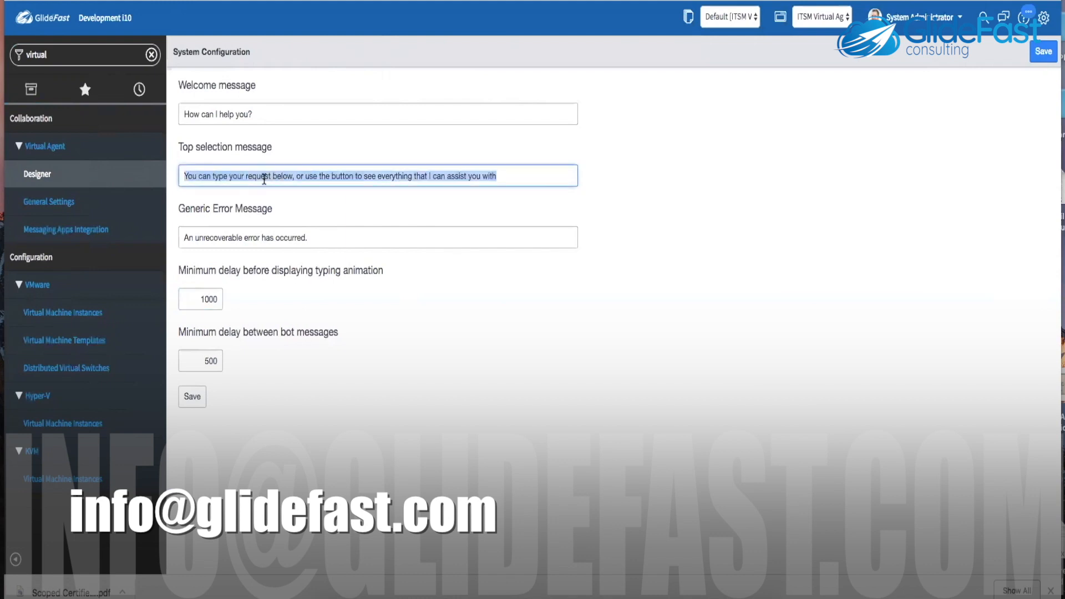
left_click(291, 236)
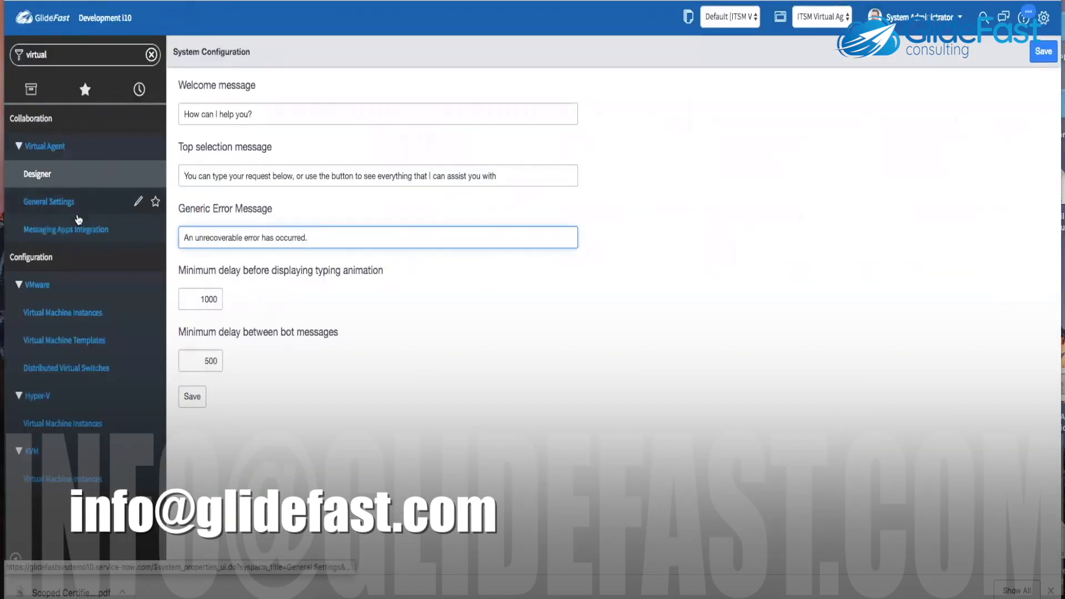
Find the Open an Incident topic in the Virtual Agent Designer, open it and review its name and properties
left_click(71, 183)
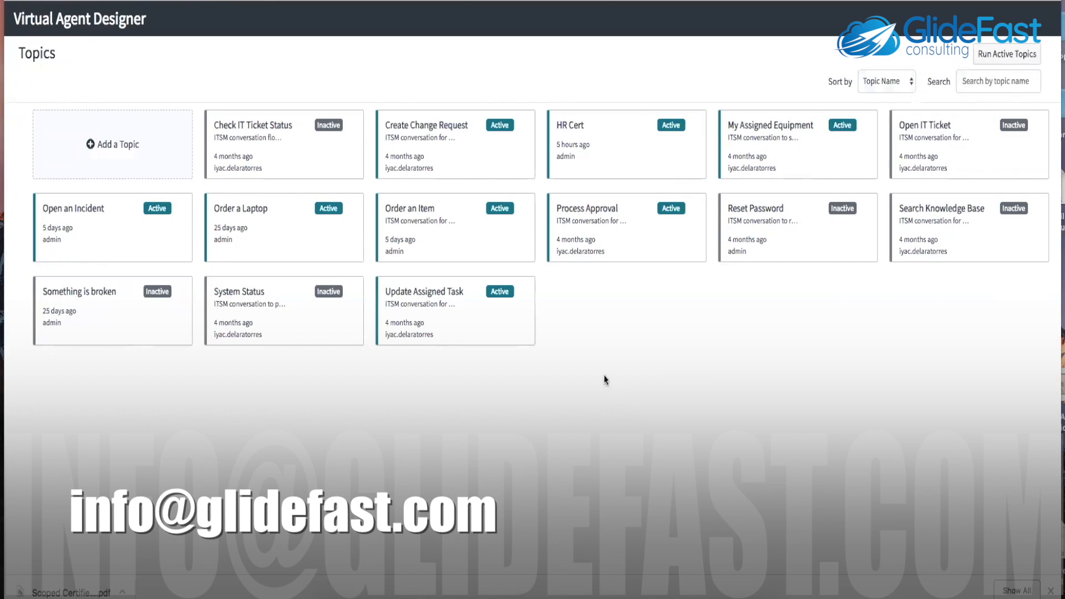
key("ctrl+f")
type("Open")
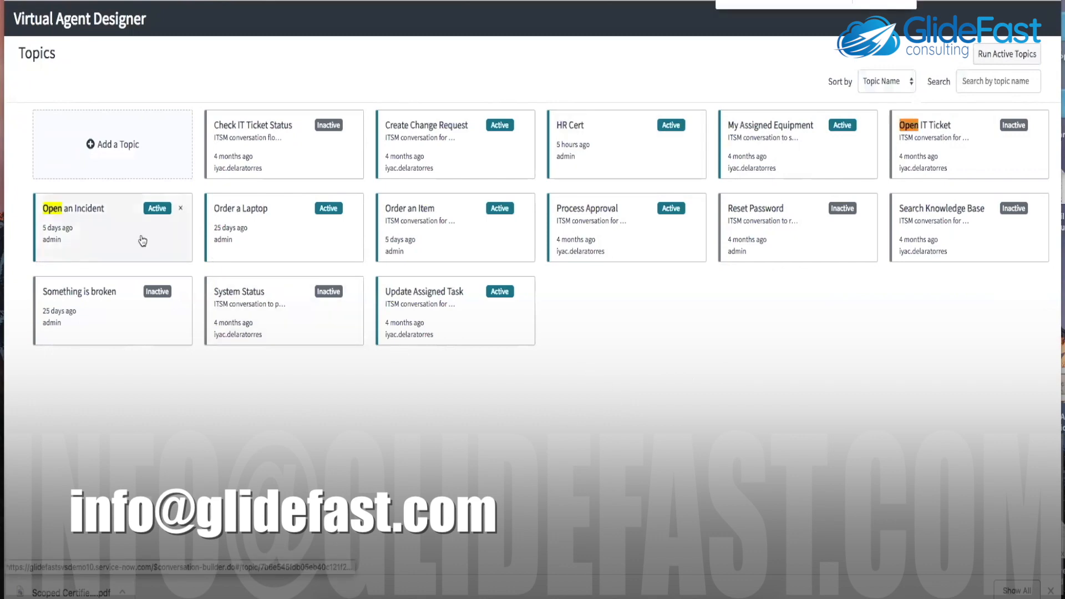
left_click(144, 242)
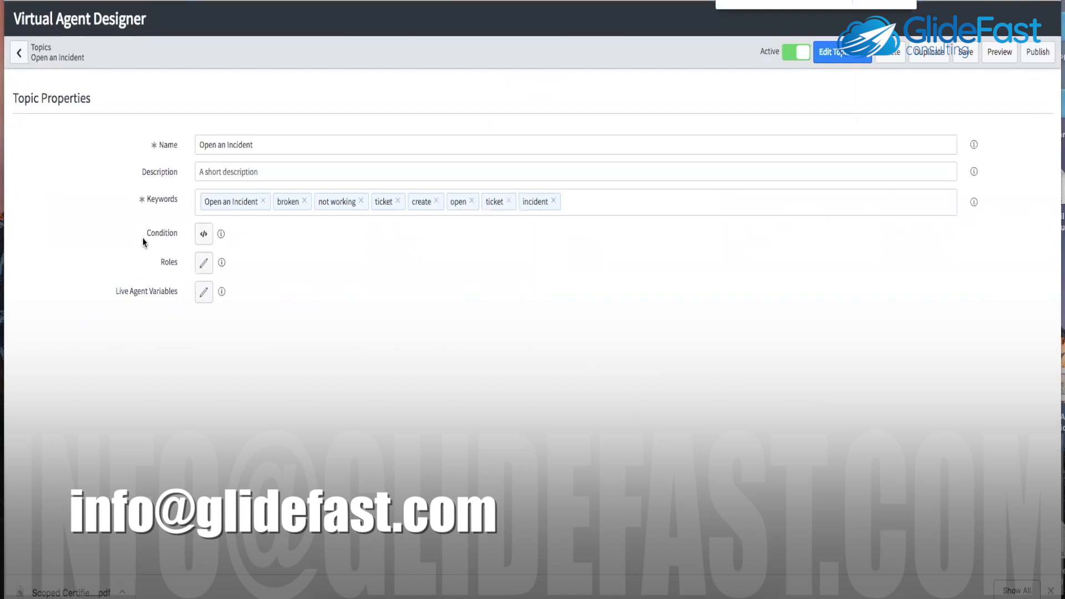
left_click_drag(278, 149, 162, 146)
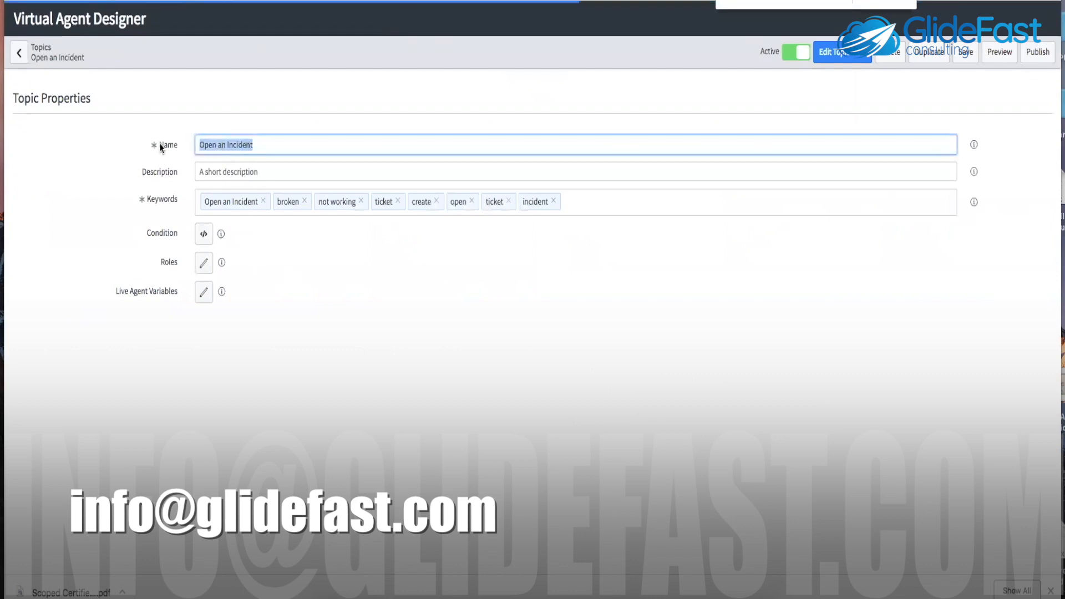
left_click(328, 400)
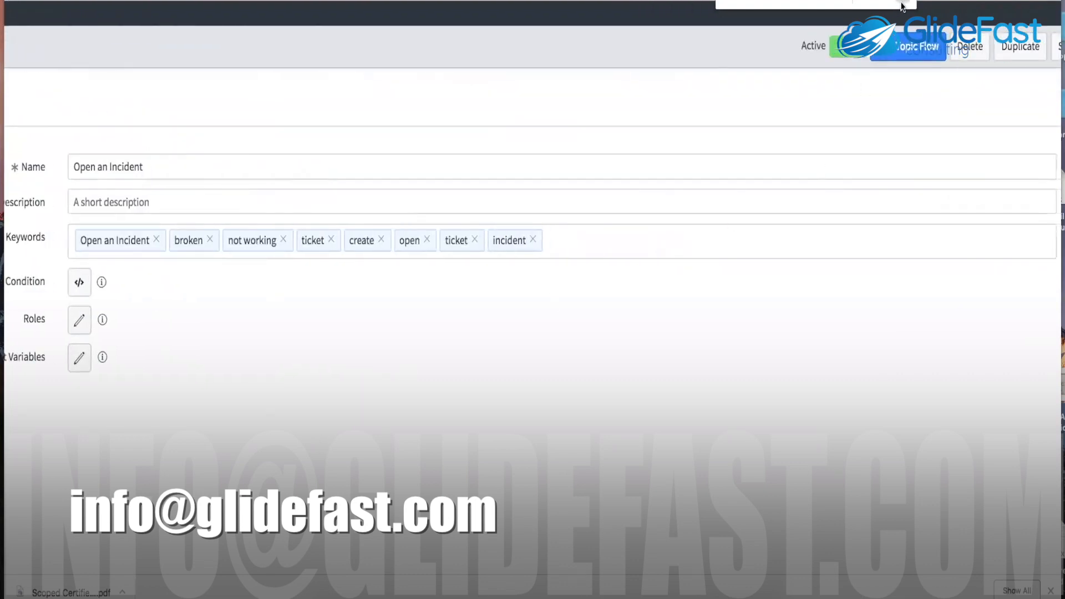
Open the topic flow of Open an Incident and view its nodes from Start to End
left_click(891, 65)
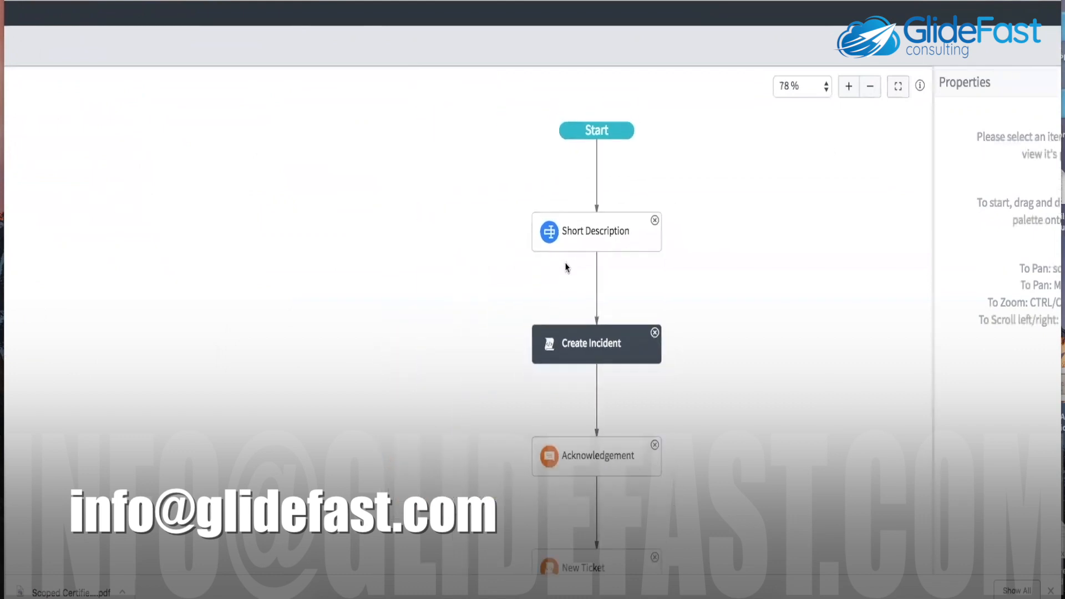
scroll(814, 410, "down", 1, "ctrl")
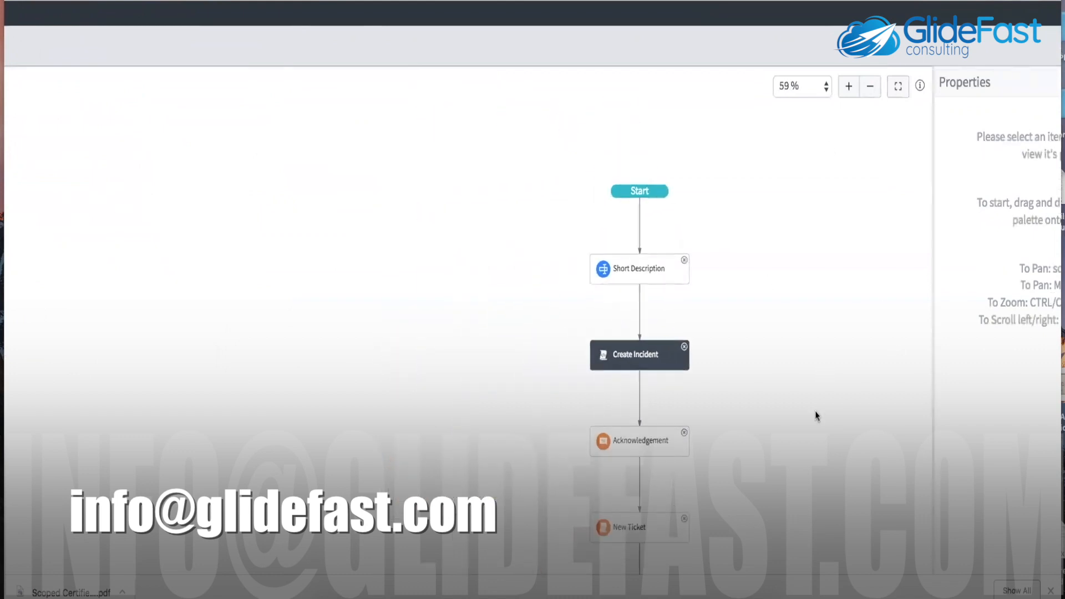
key("super+minus")
scroll(715, 324, "left", 5)
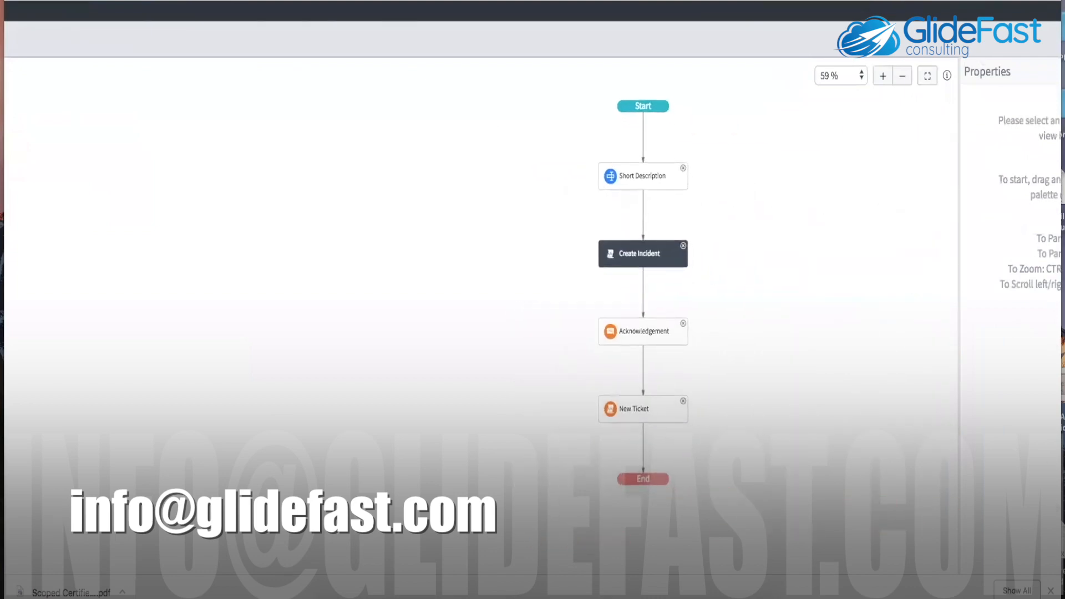
scroll(603, 253, "up", 3)
scroll(603, 253, "up", 1)
scroll(601, 251, "up", 1)
scroll(601, 250, "right", 1)
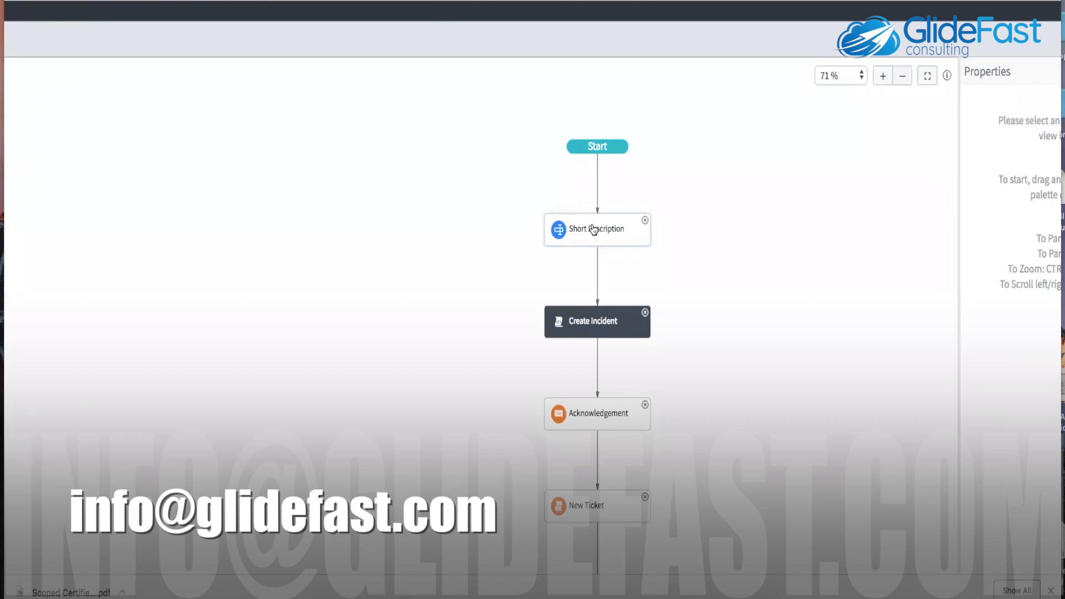
Examine the Short Description input node's name, variable name and prompt in its properties
left_click(593, 230)
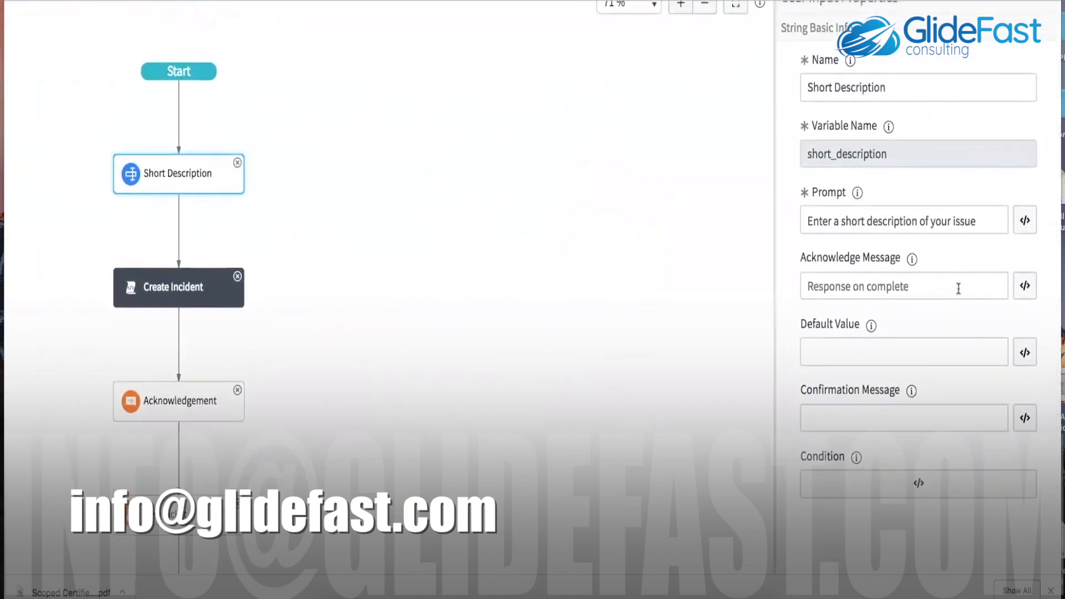
left_click_drag(891, 154, 781, 146)
left_click(824, 161)
left_click(847, 221)
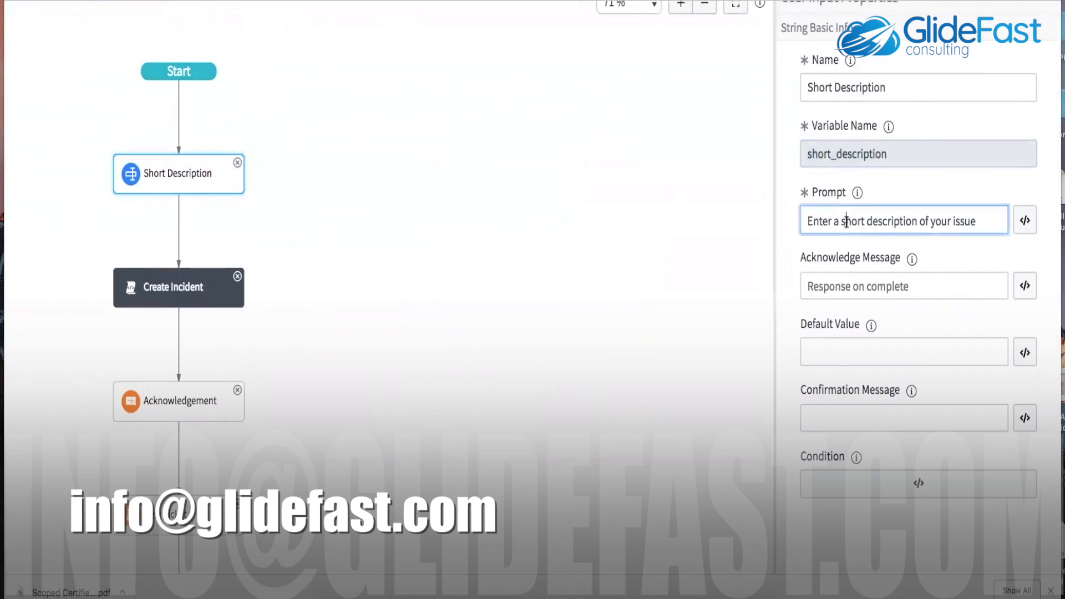
triple_click(846, 221)
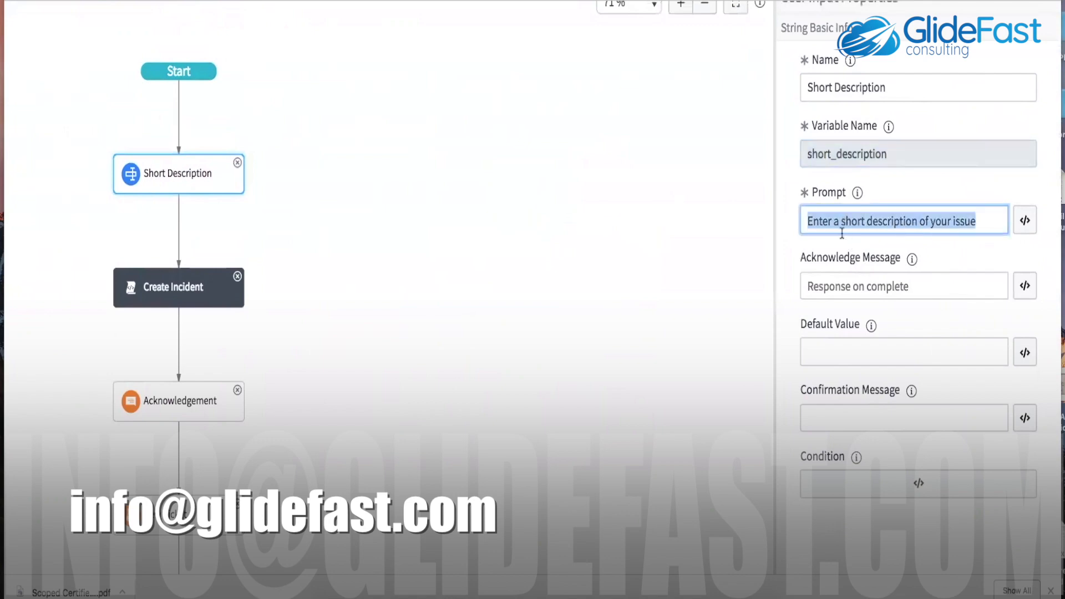
left_click(786, 216)
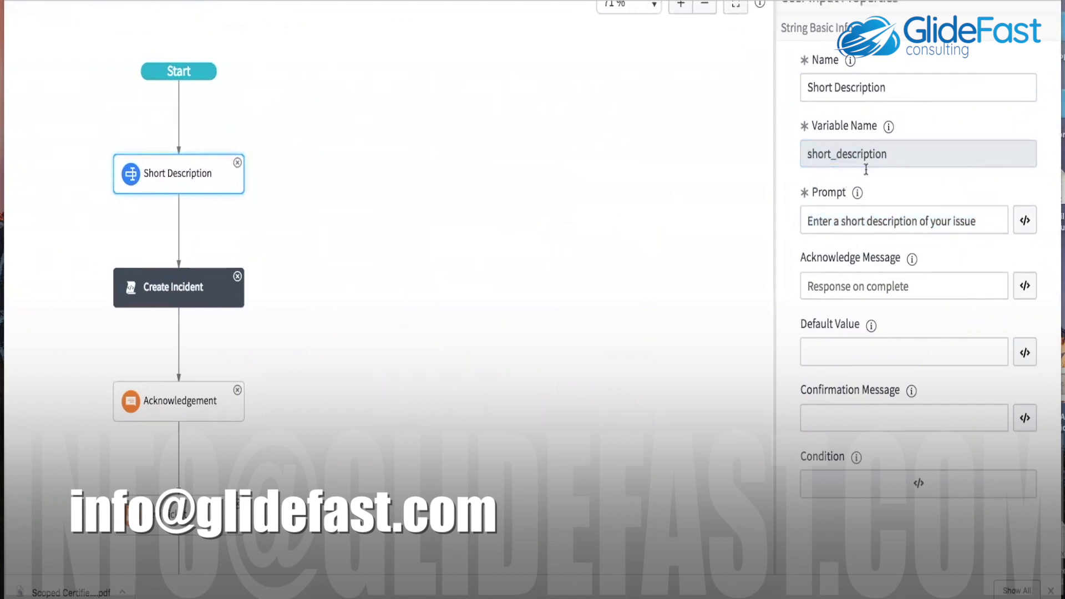
double_click(888, 159)
left_click(801, 189)
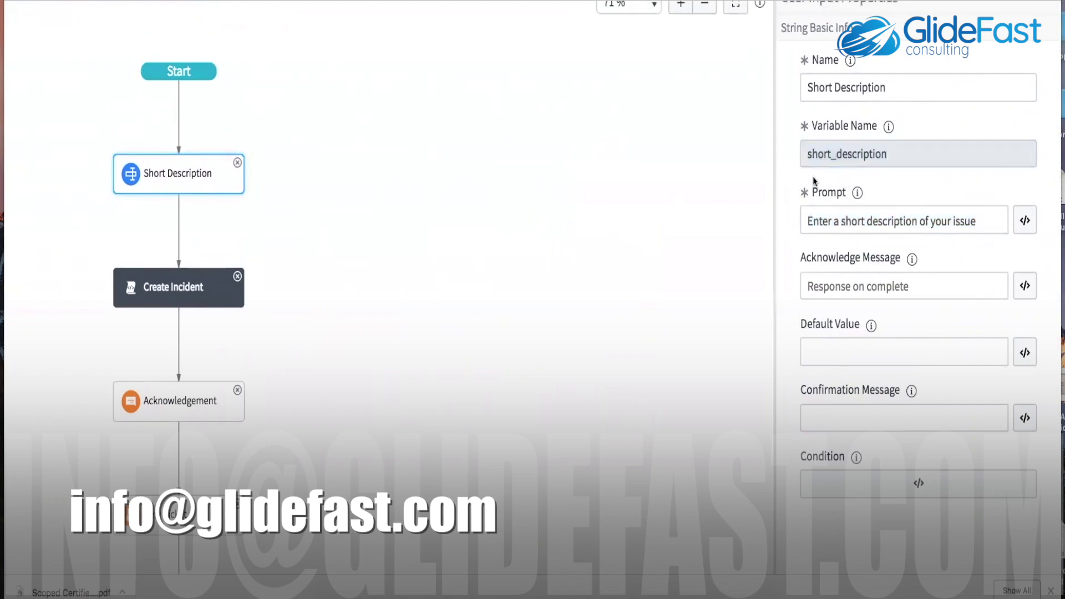
double_click(844, 162)
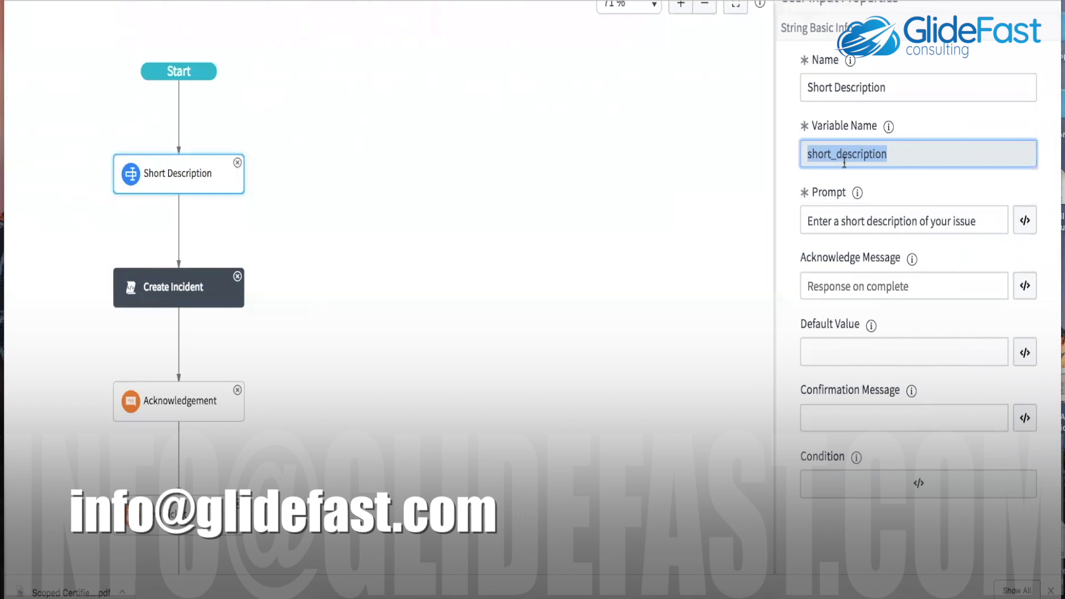
left_click_drag(894, 87, 809, 87)
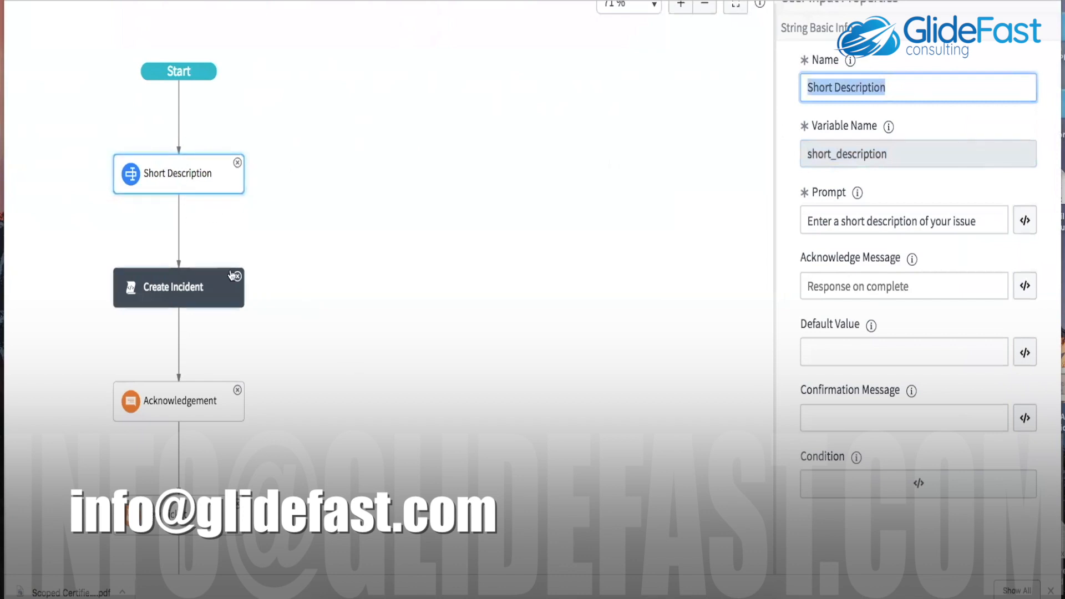
Examine the Create Incident node's action expression, especially the vaInputs.short_description assignment, and close it without saving
scroll(232, 276, "left", 1)
scroll(231, 275, "left", 2)
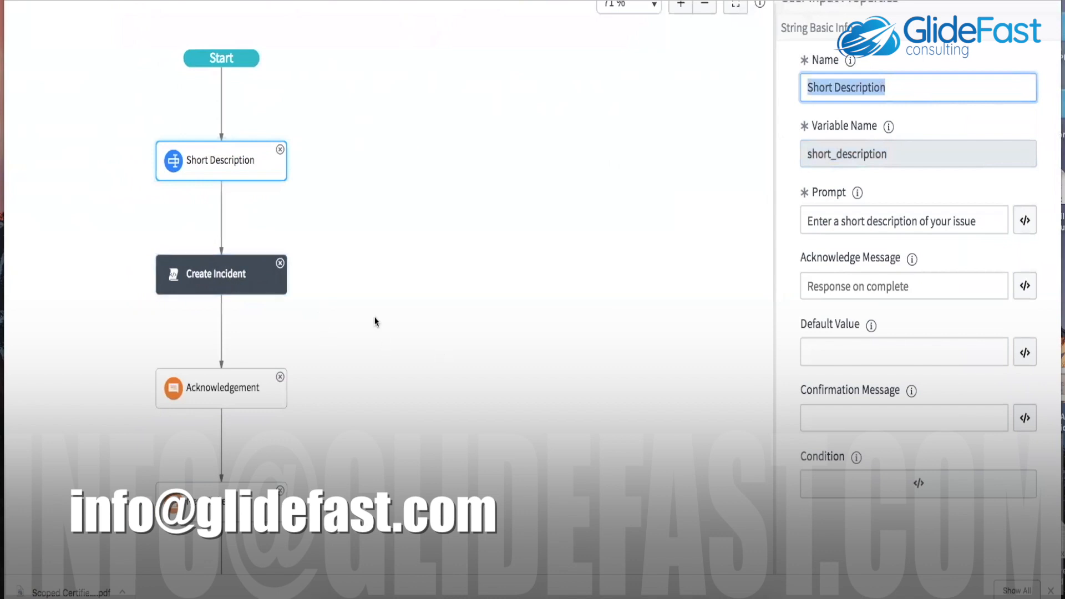
left_click(252, 279)
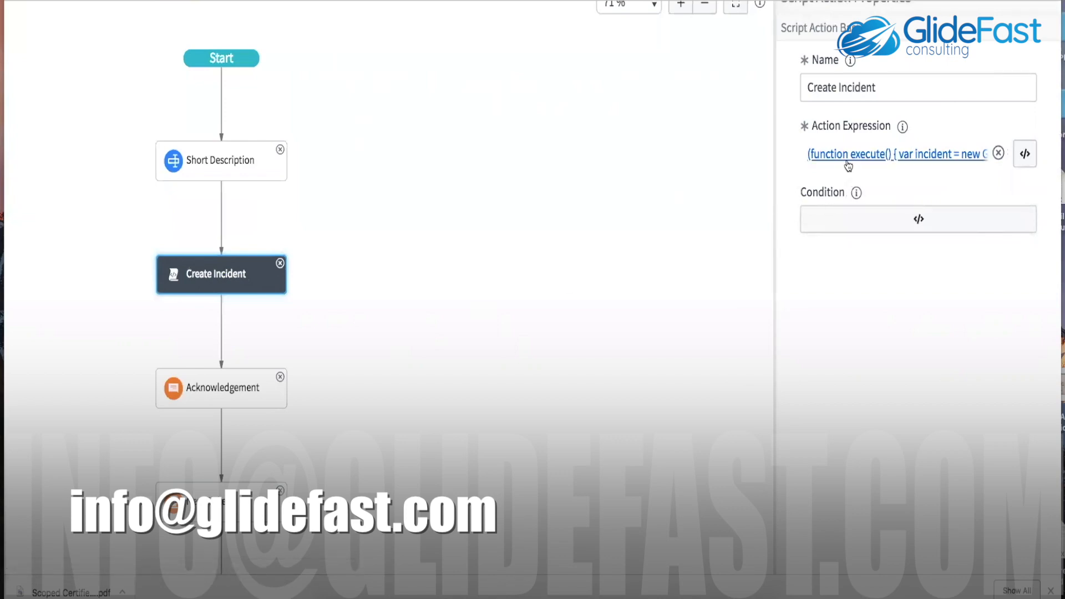
left_click(848, 166)
scroll(477, 273, "left", 5)
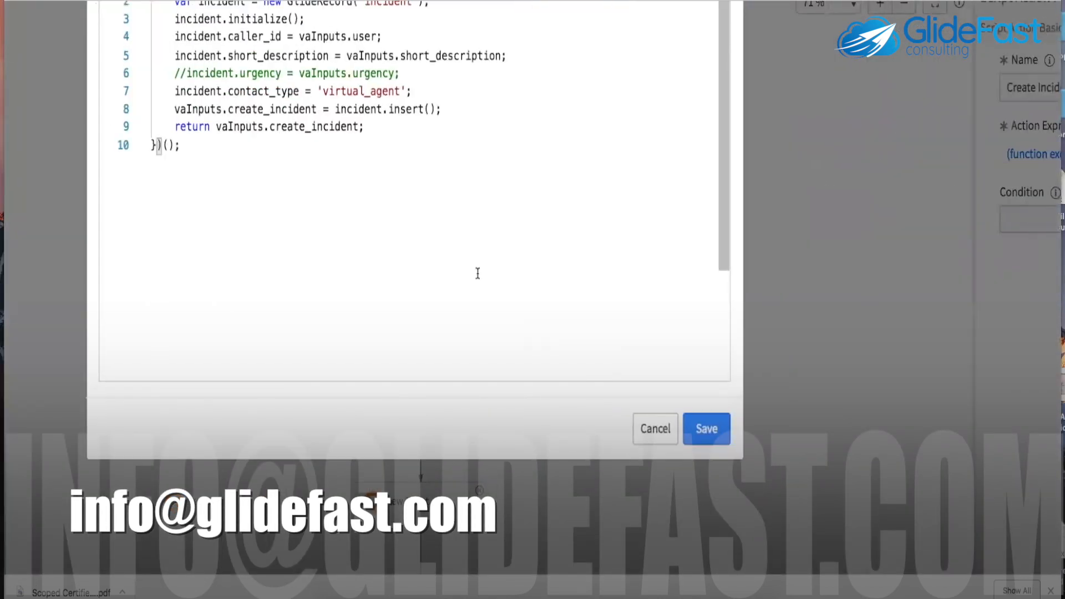
scroll(478, 273, "up", 2)
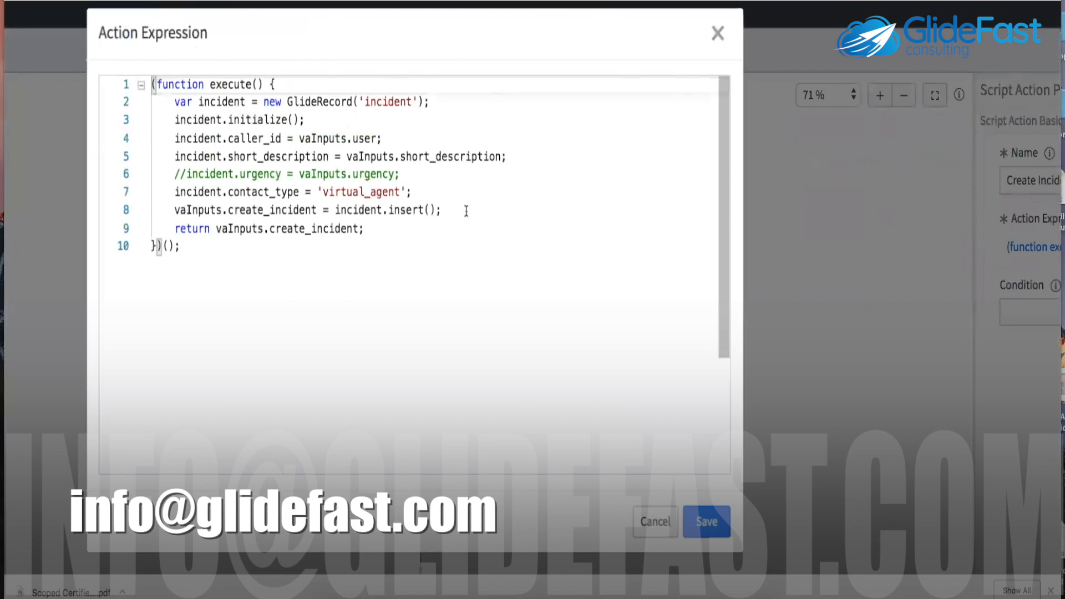
left_click_drag(509, 157, 347, 157)
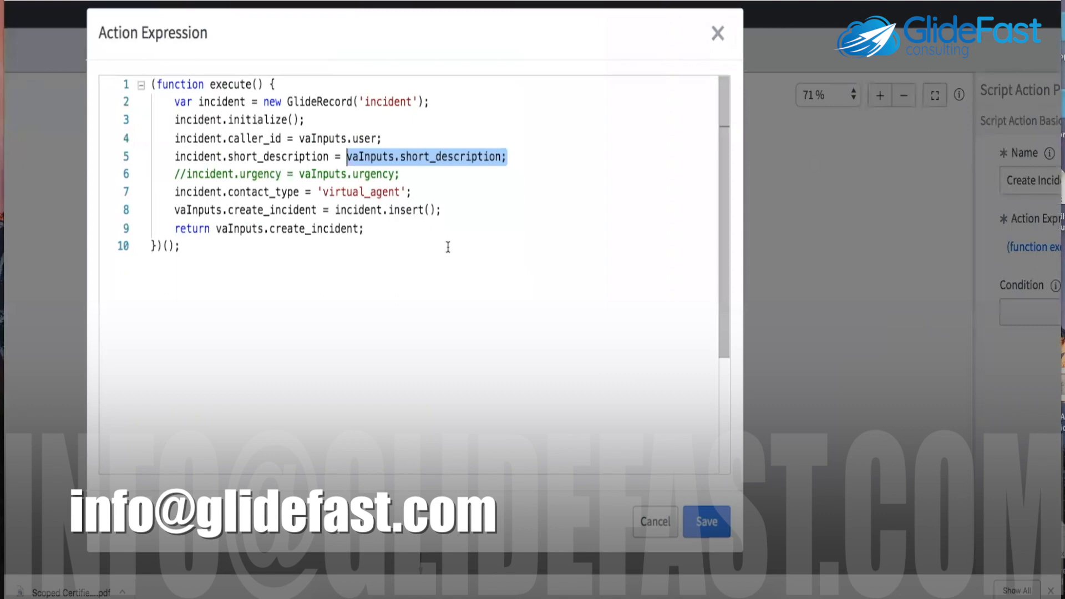
left_click(655, 521)
Examine the Acknowledgement node's response message in its properties
scroll(548, 487, "down", 2)
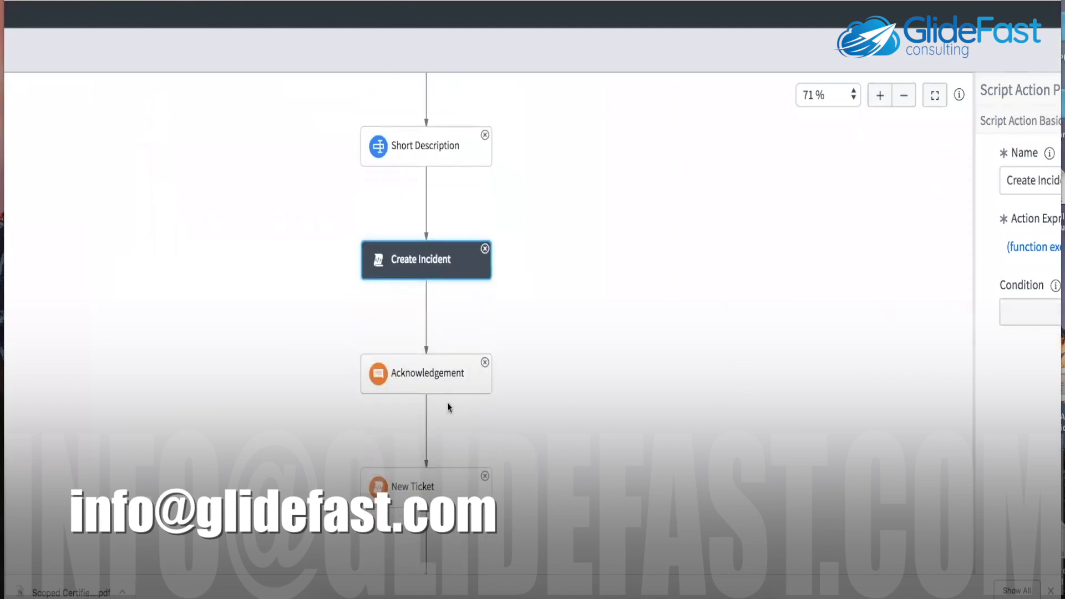
left_click(433, 375)
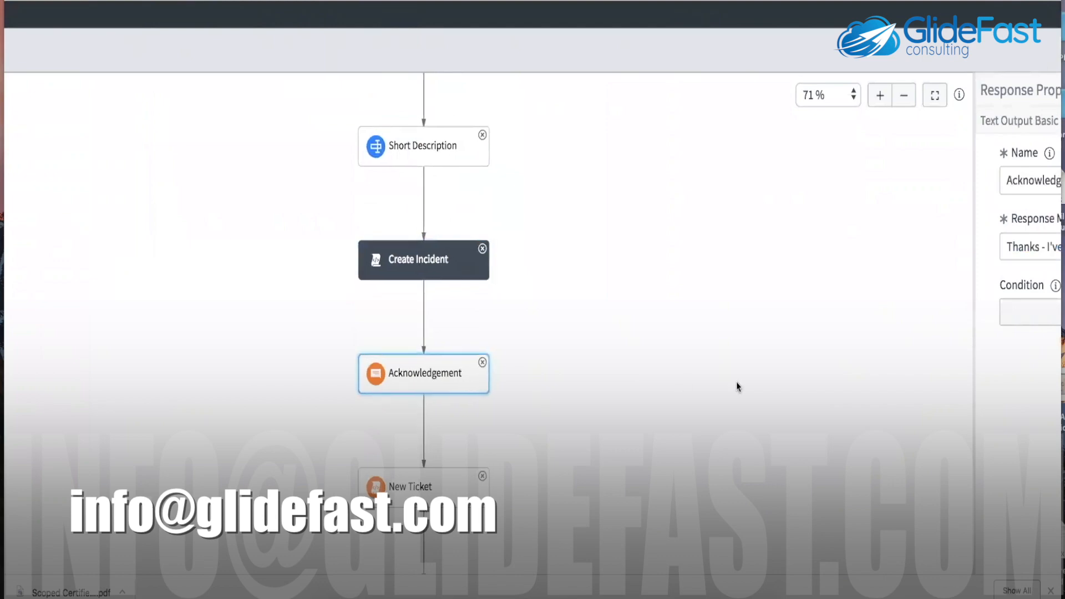
scroll(737, 382, "right", 2)
scroll(1018, 327, "right", 4)
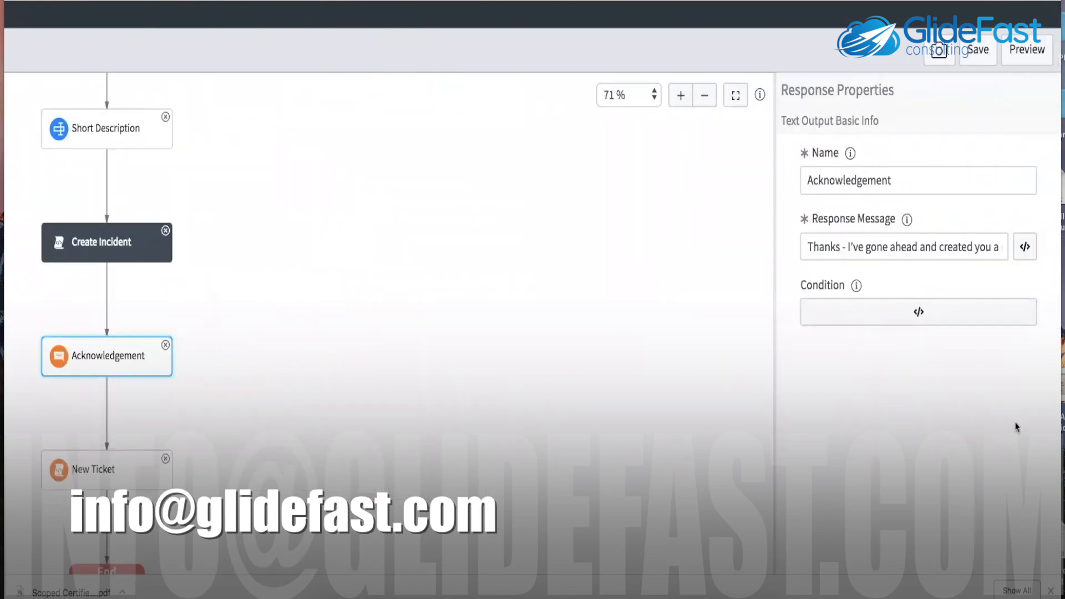
left_click(938, 248)
scroll(938, 247, "right", 2)
scroll(938, 247, "left", 2)
scroll(677, 328, "left", 1)
scroll(677, 328, "left", 1)
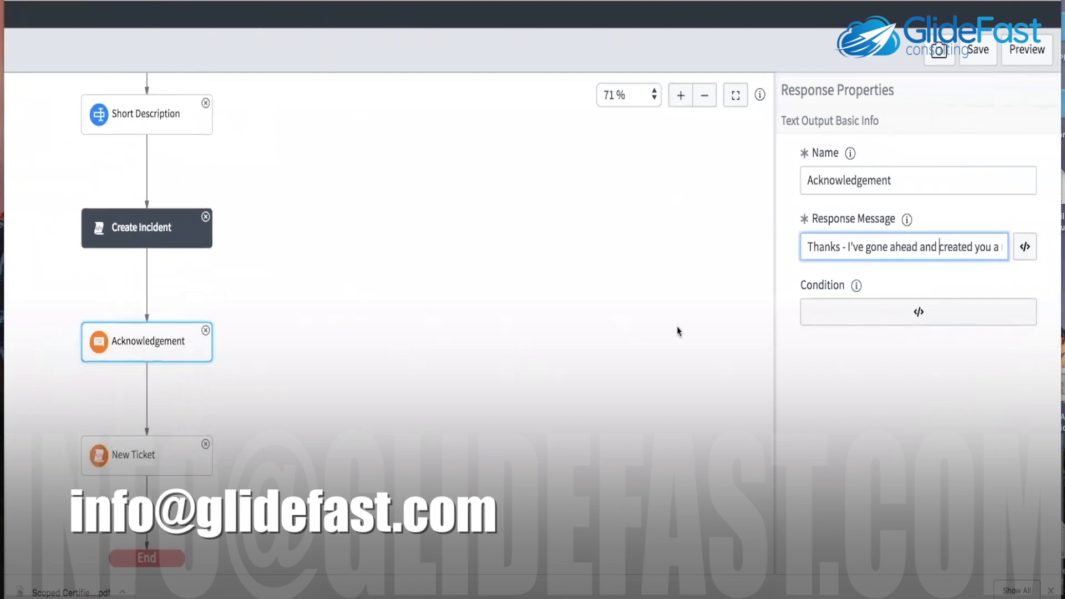
Open the New Ticket node's script response message to examine its script
scroll(481, 332, "left", 3)
scroll(480, 331, "down", 2)
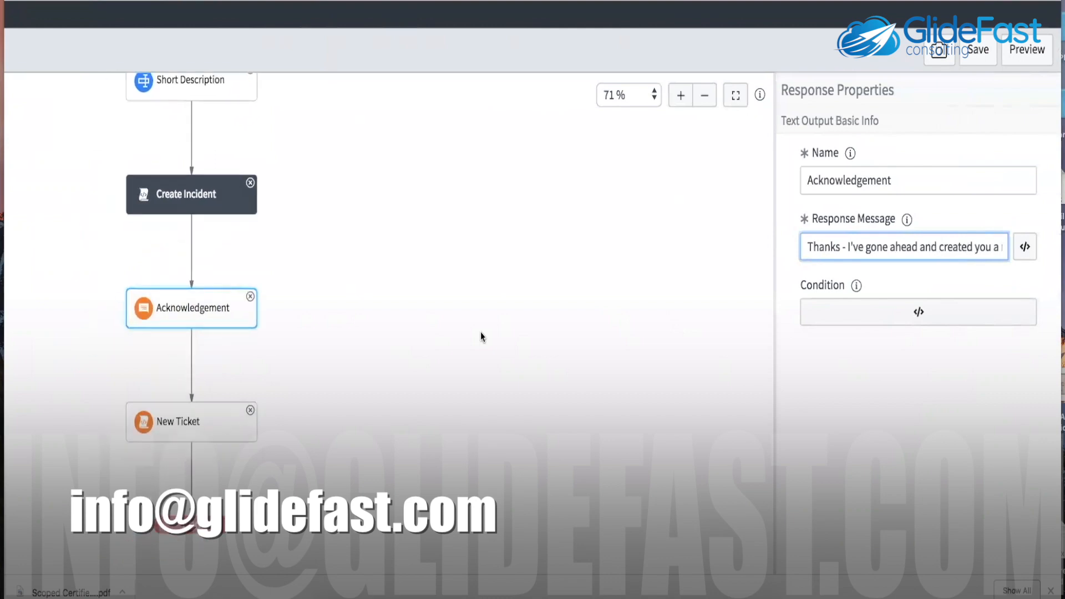
left_click(205, 416)
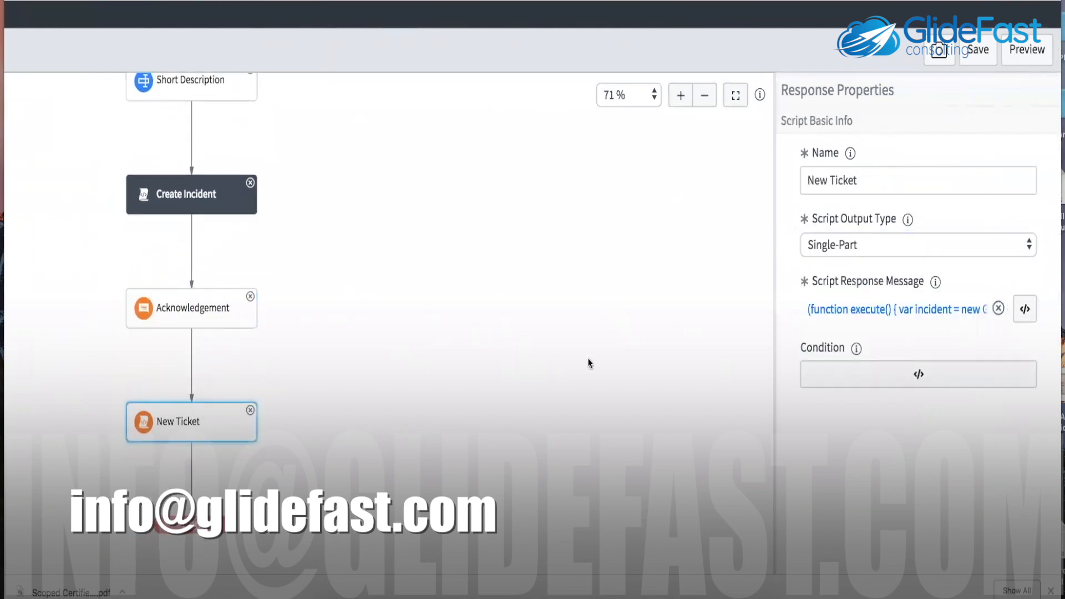
left_click(809, 315)
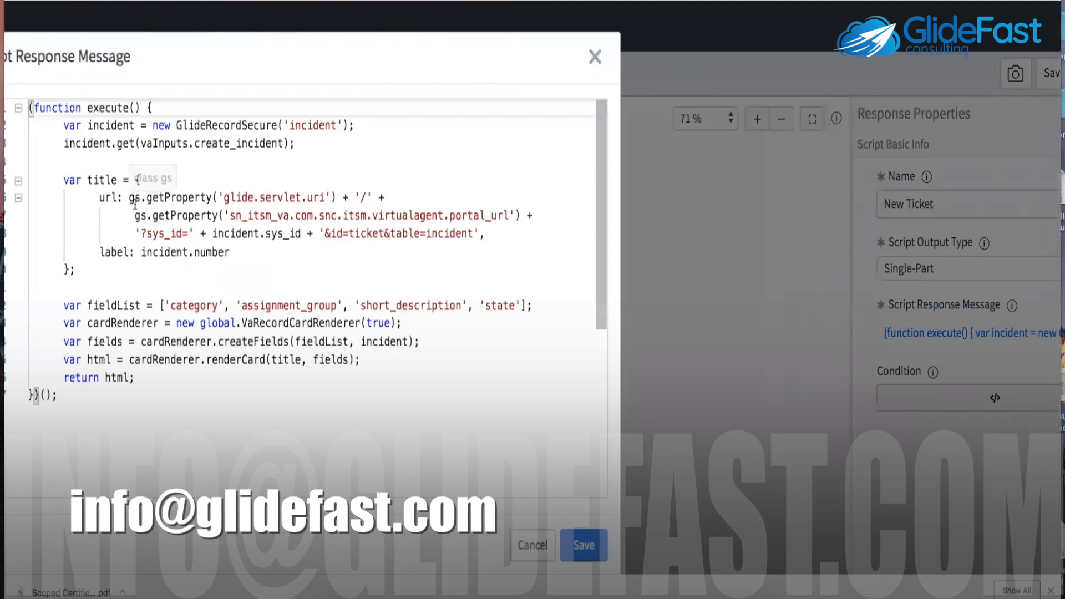
Examine the New Ticket script's servlet URI property and vaInputs.create_incident lookup, and close the script without saving
double_click(265, 198)
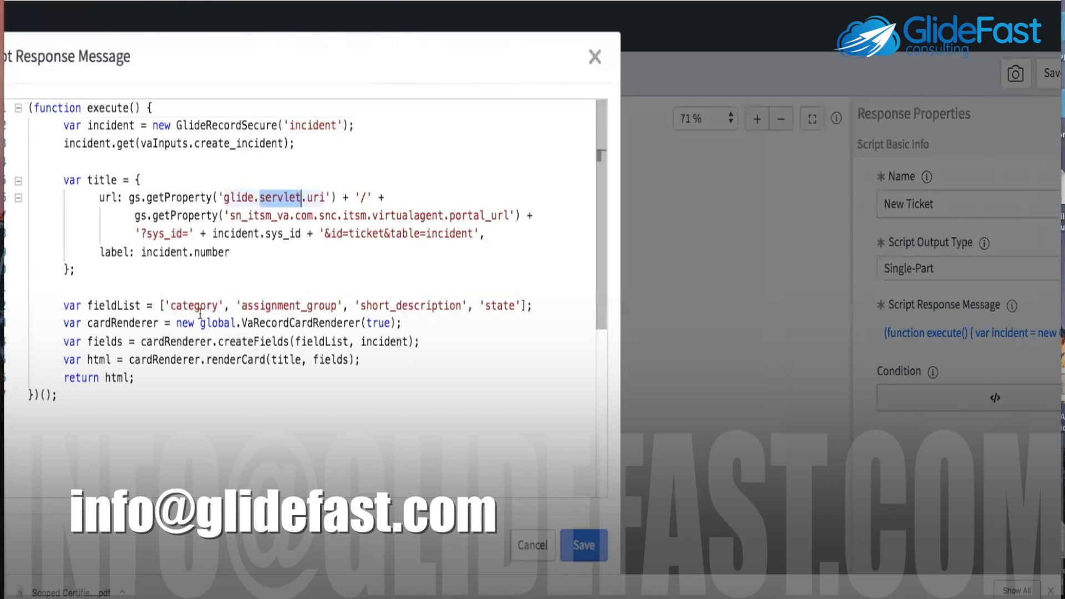
double_click(167, 126)
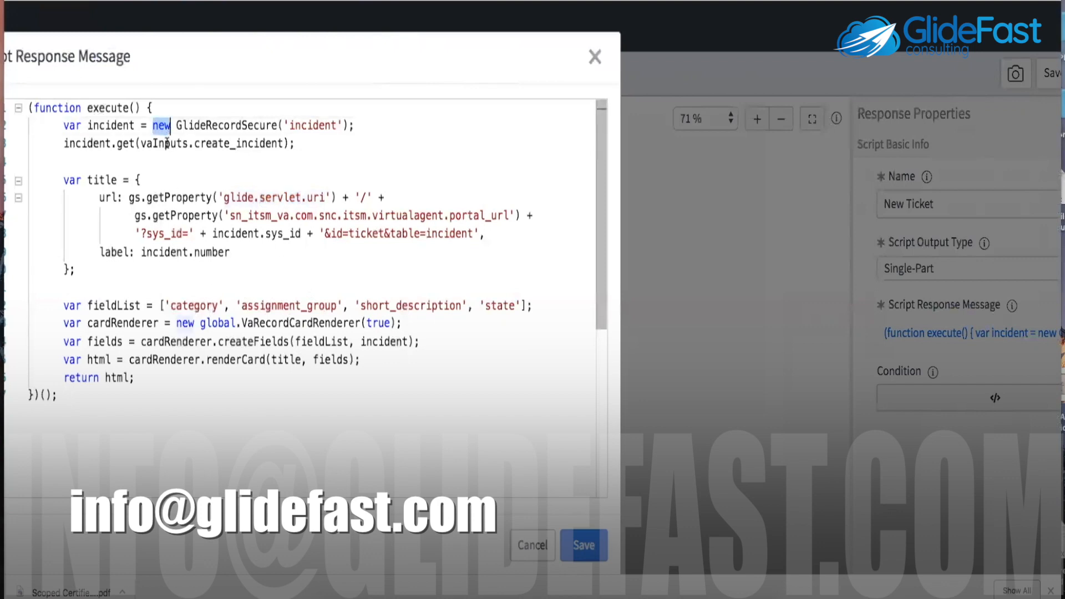
double_click(167, 143)
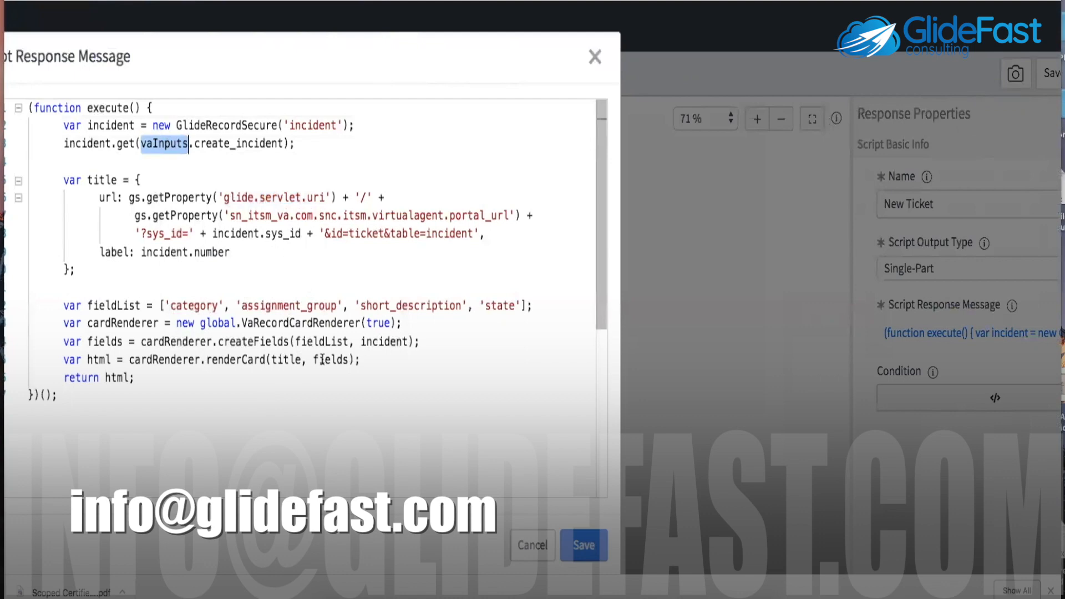
left_click(594, 58)
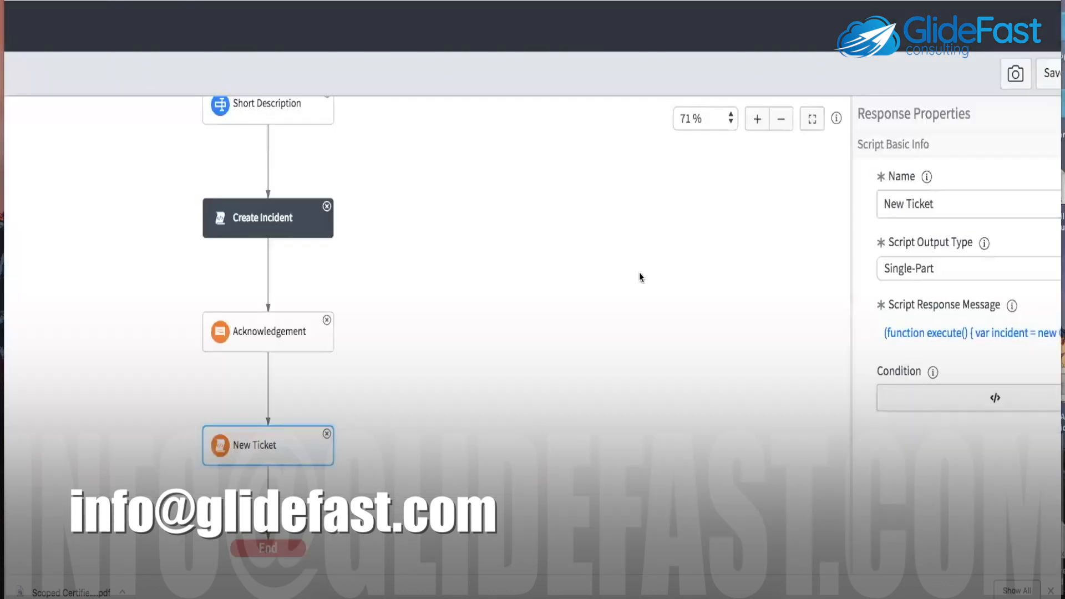
Examine the User Input, Bot Response and Utilities elements available in the designer palette
scroll(598, 311, "up", 3)
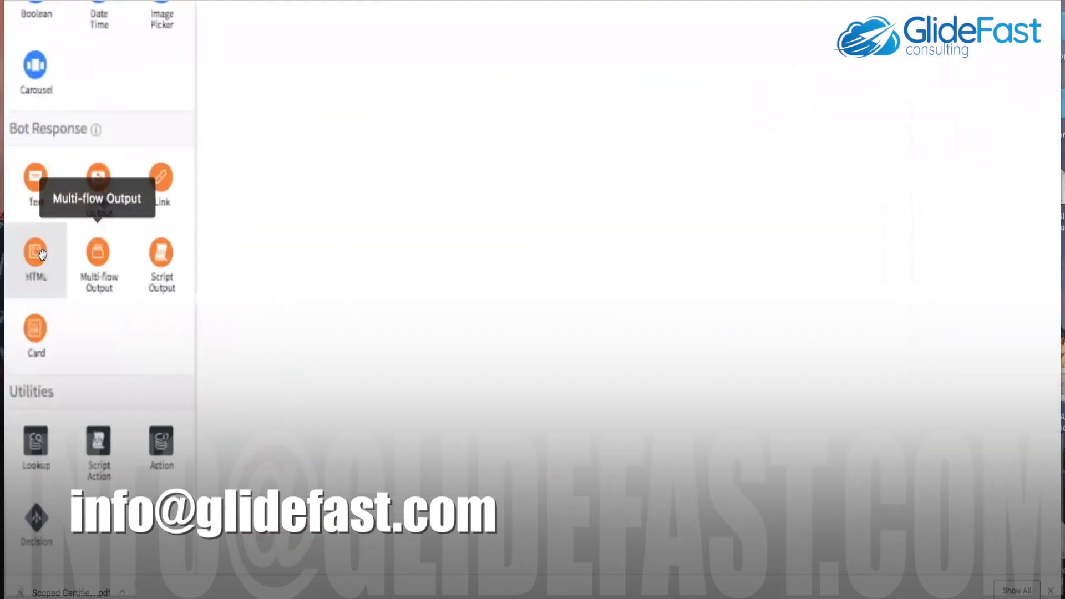
scroll(41, 254, "up", 5)
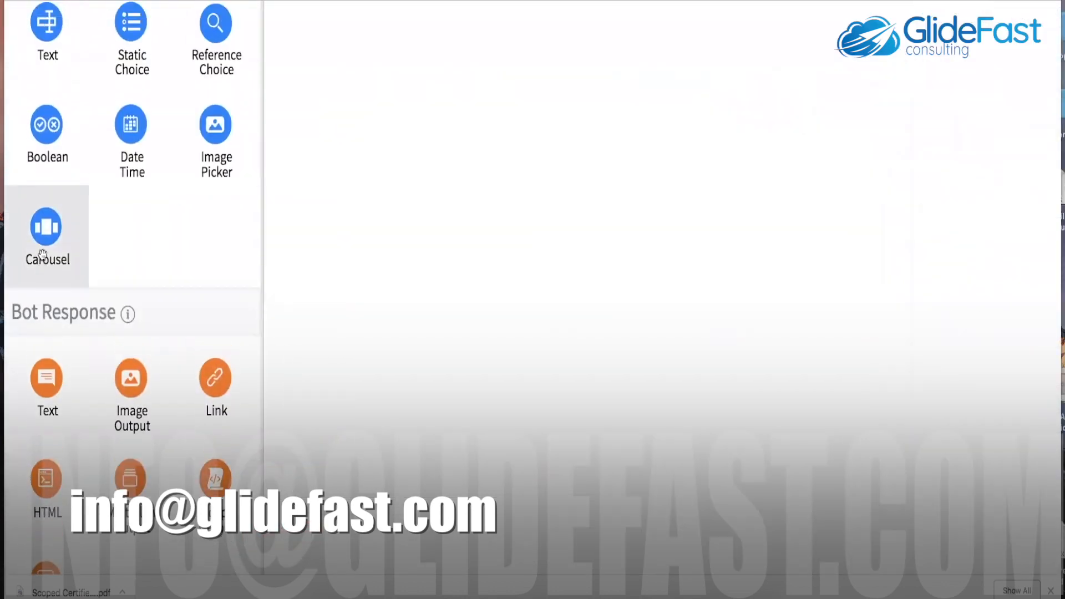
scroll(41, 255, "up", 1)
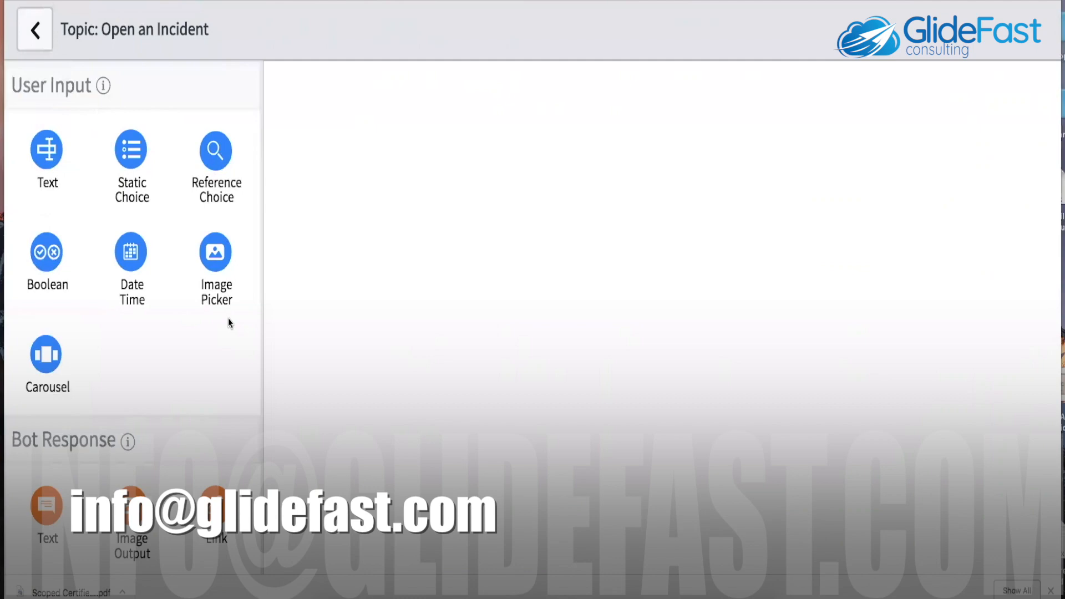
scroll(228, 322, "down", 3)
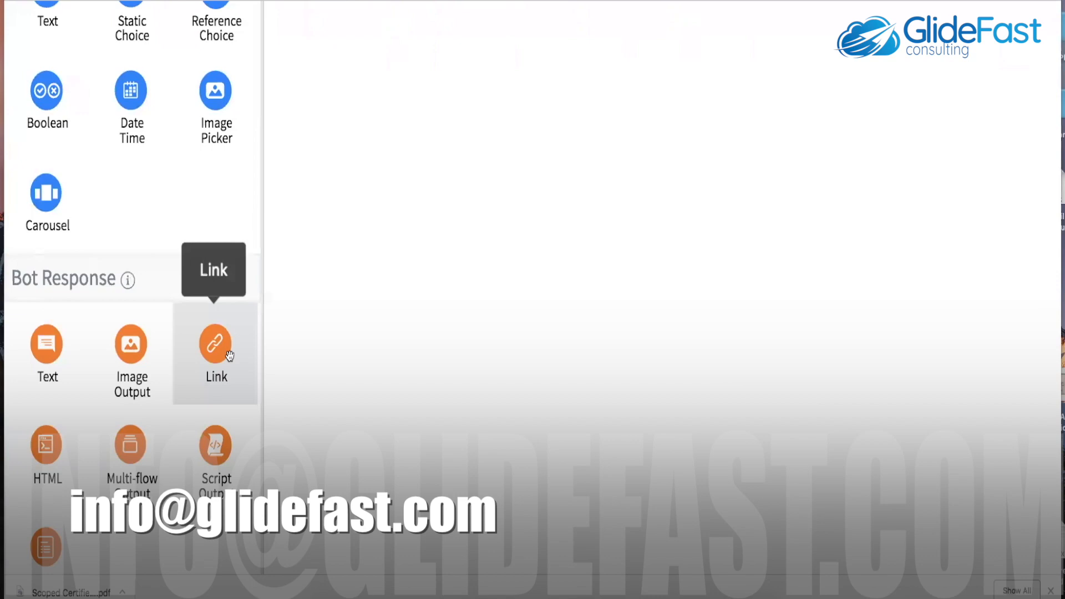
scroll(229, 356, "down", 3)
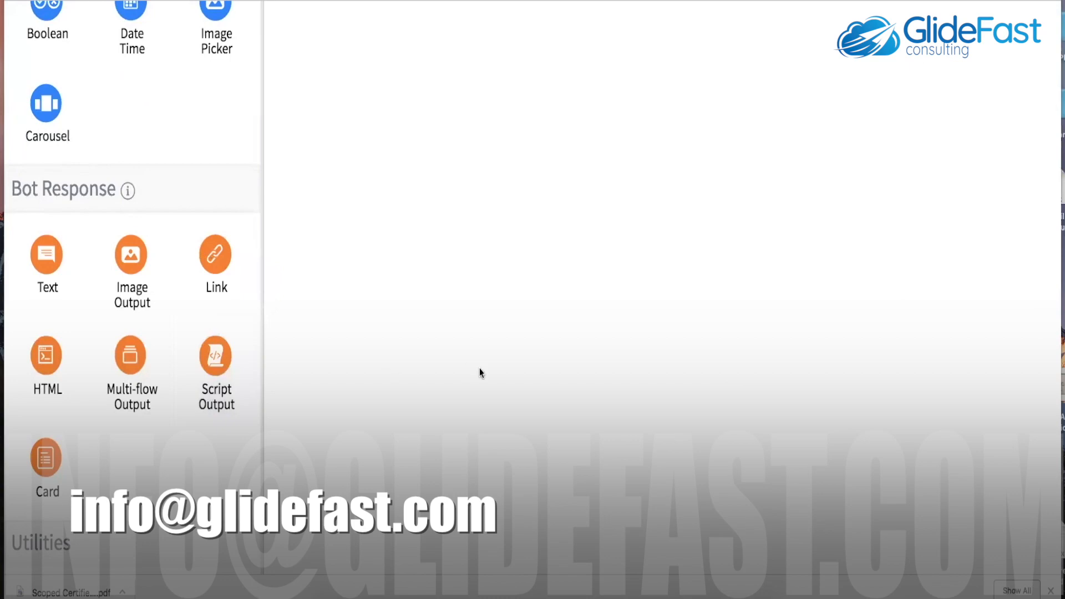
scroll(144, 319, "down", 4)
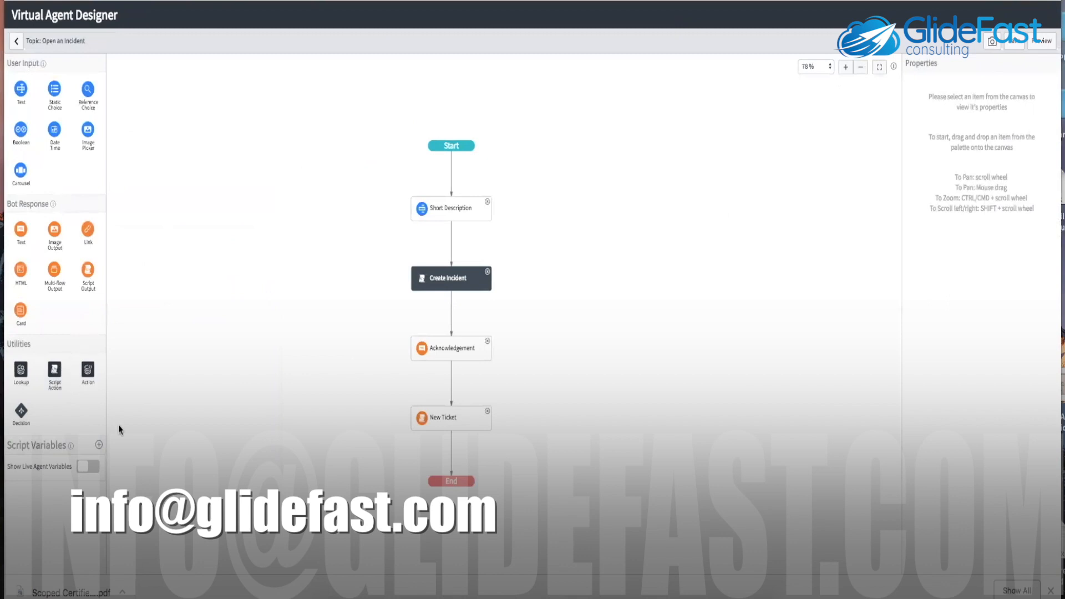
Insert an Action utility node between Create Incident and Acknowledgement, and review its action type and table choices
left_click_drag(88, 371, 463, 315)
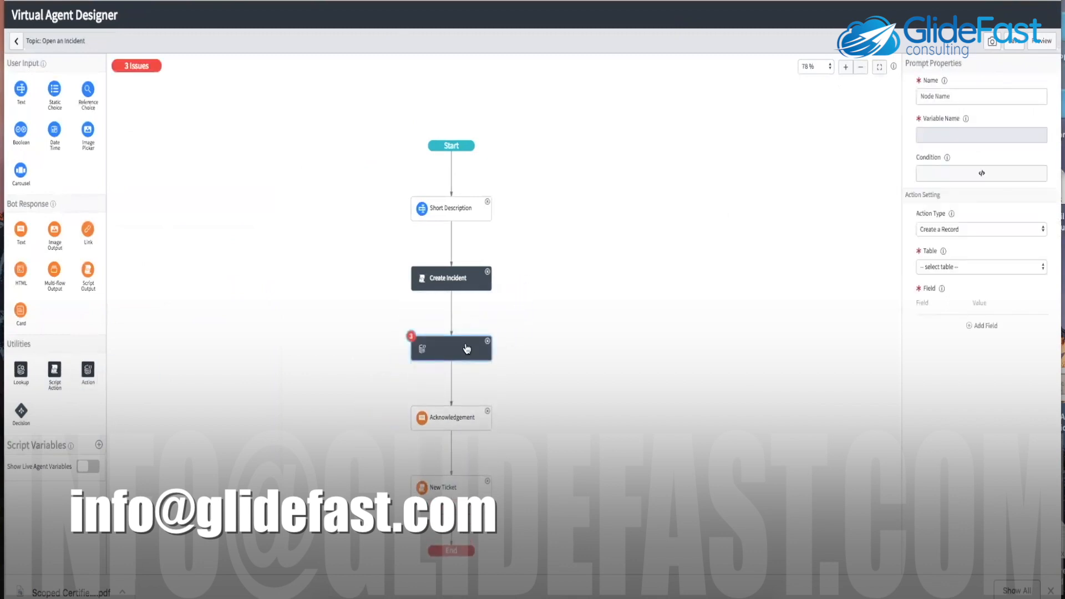
left_click(987, 232)
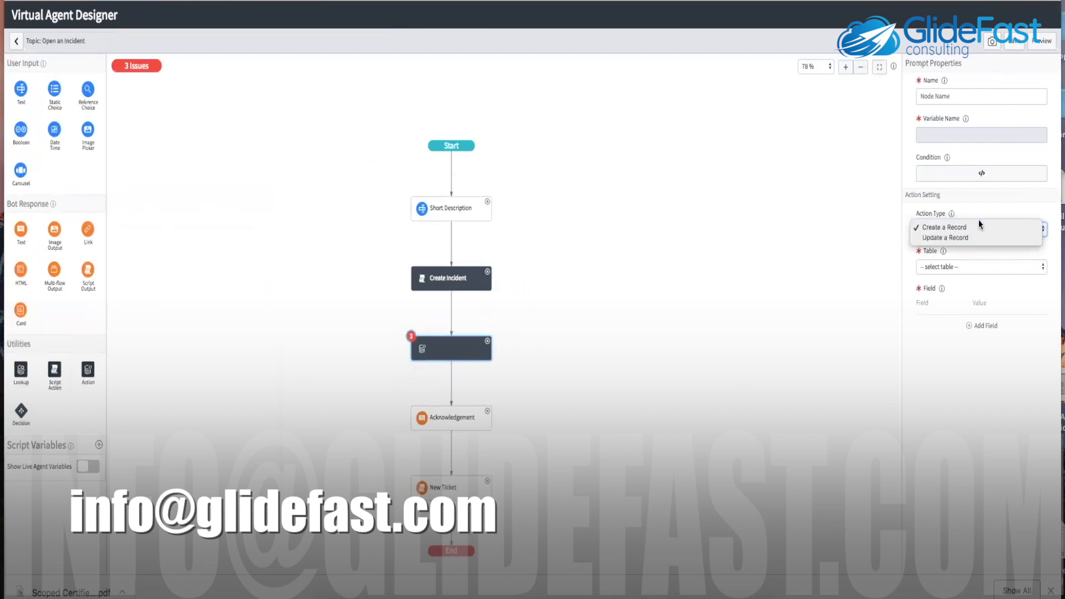
left_click(990, 271)
left_click(989, 270)
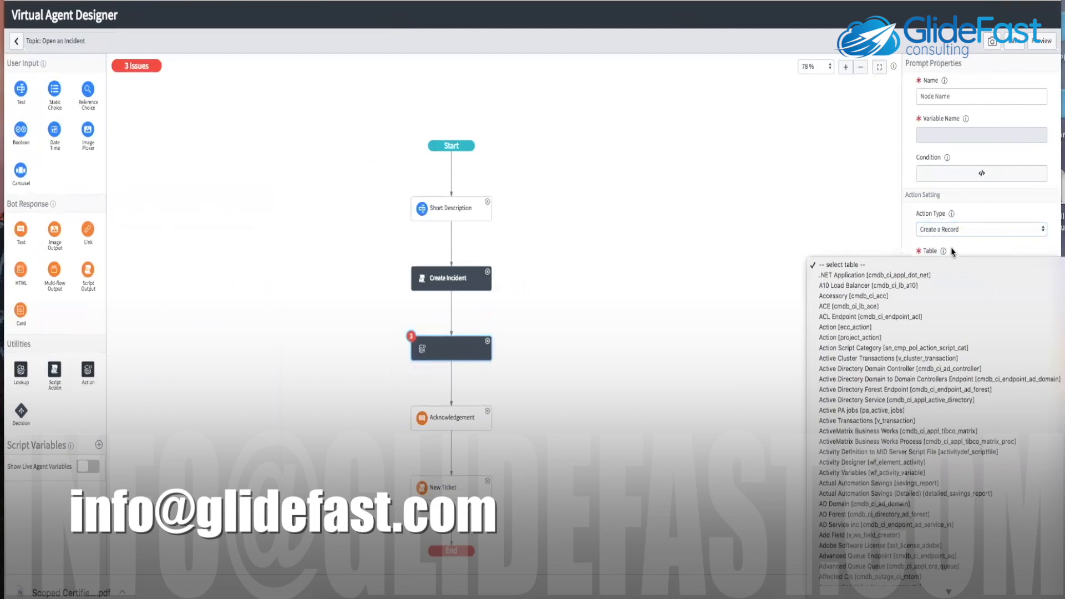
left_click(968, 245)
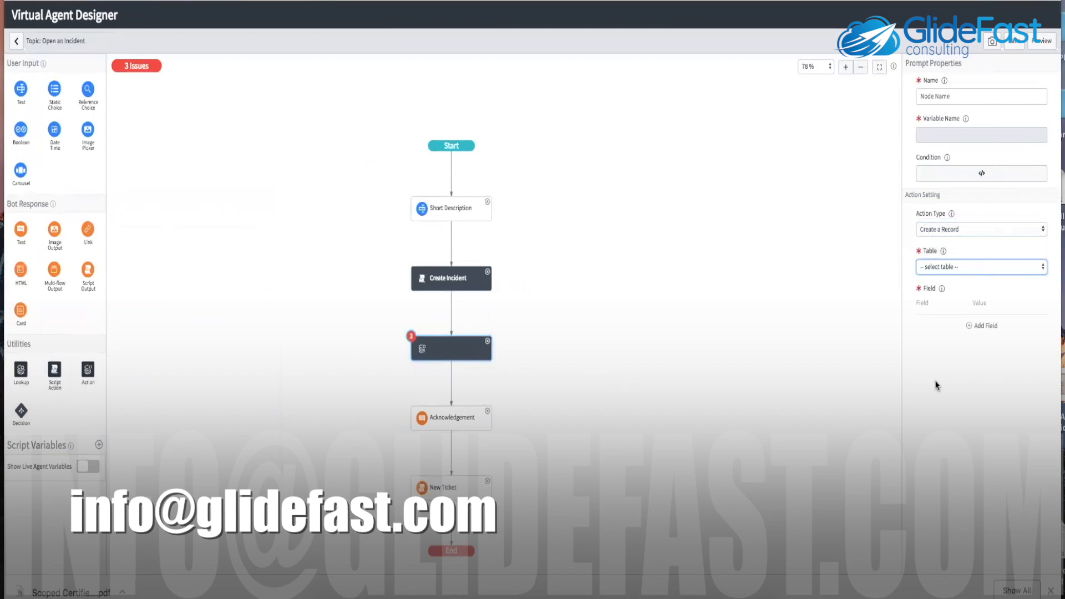
left_click(985, 268)
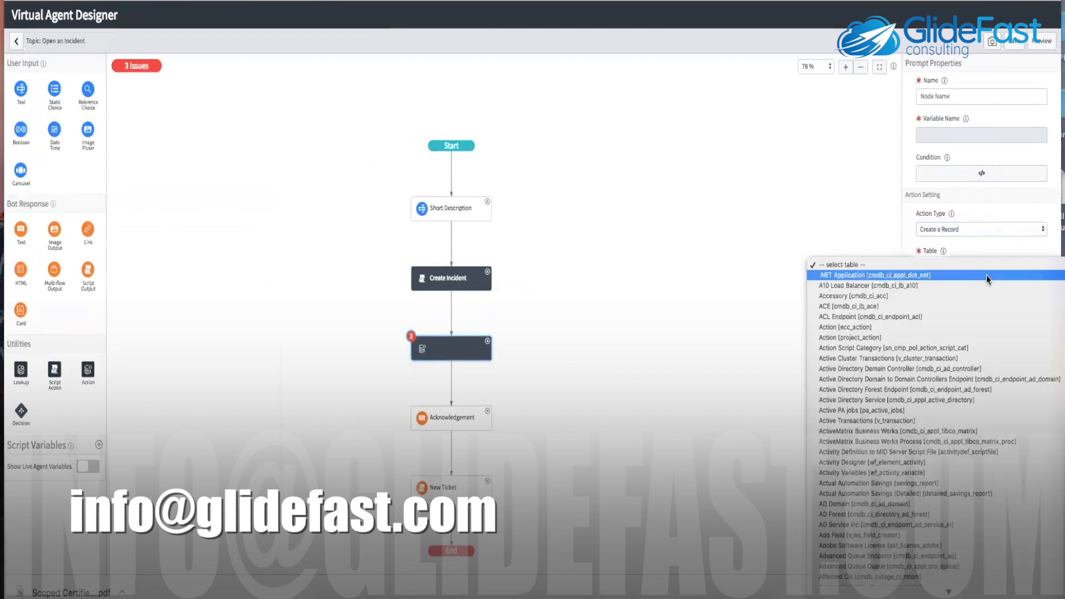
left_click(914, 215)
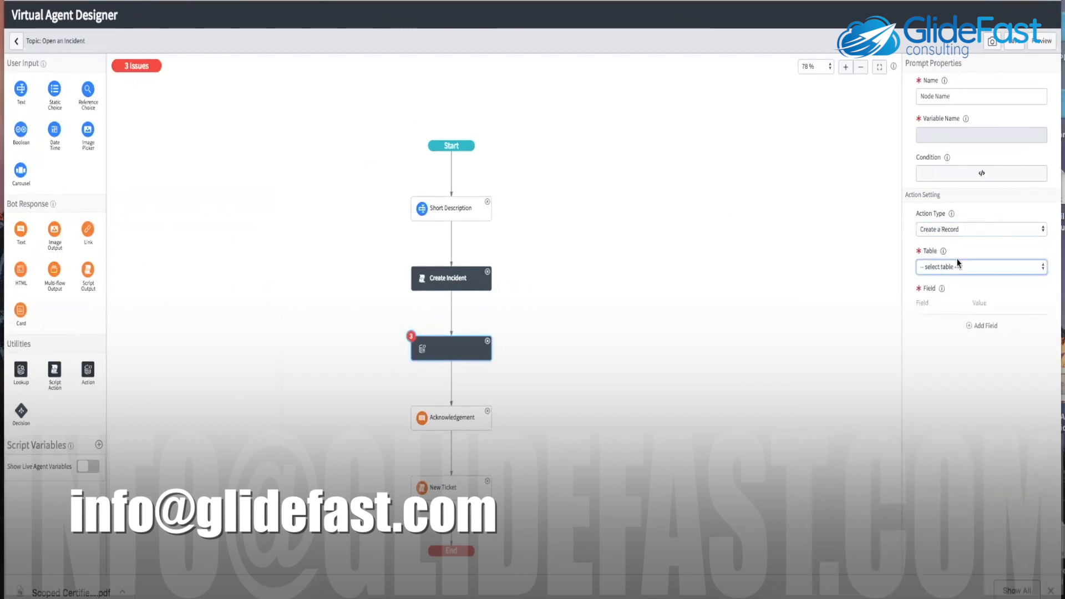
Set the new Action node's action type to Update a Record and check its Record and Field settings
left_click(952, 229)
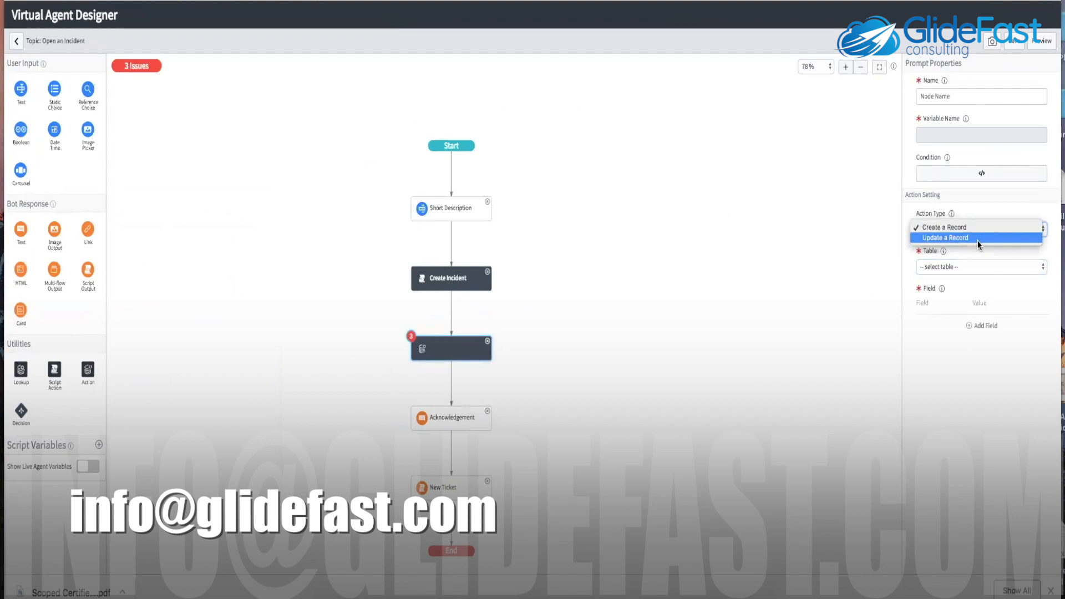
left_click(990, 290)
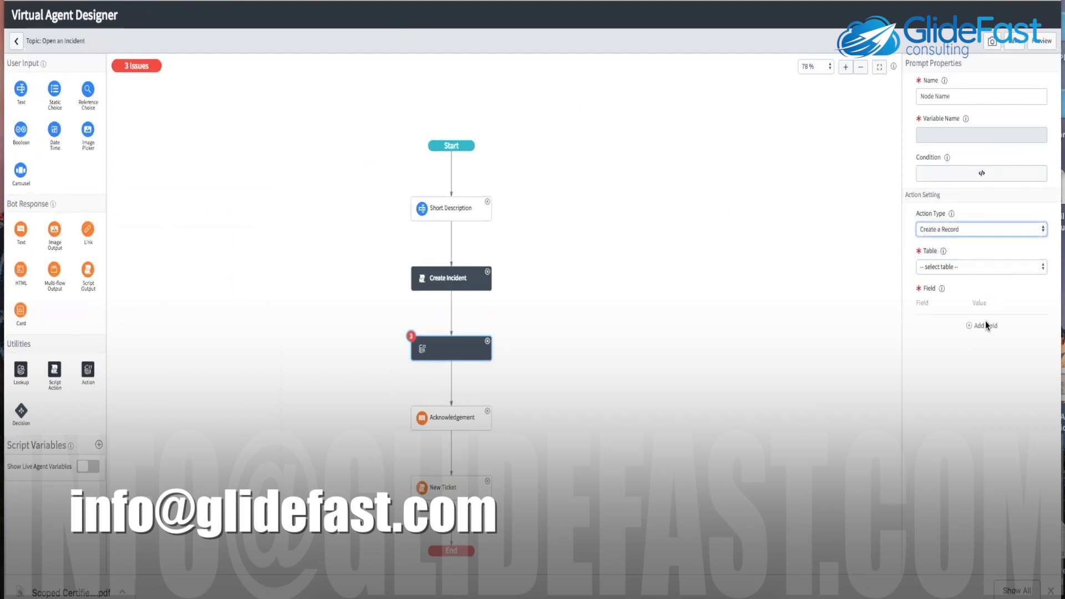
left_click(970, 330)
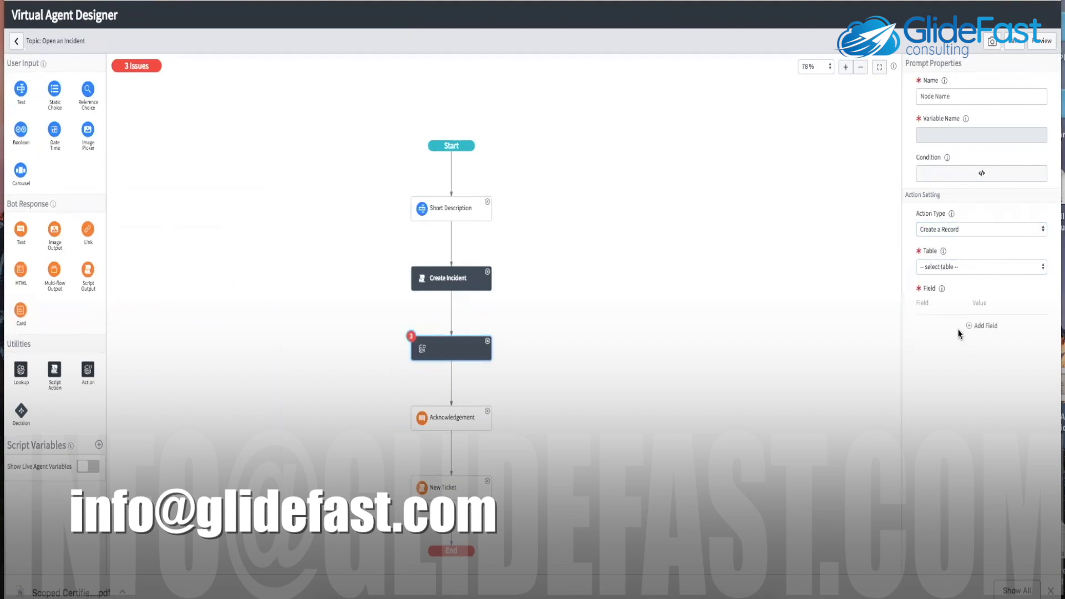
left_click(968, 228)
left_click(963, 239)
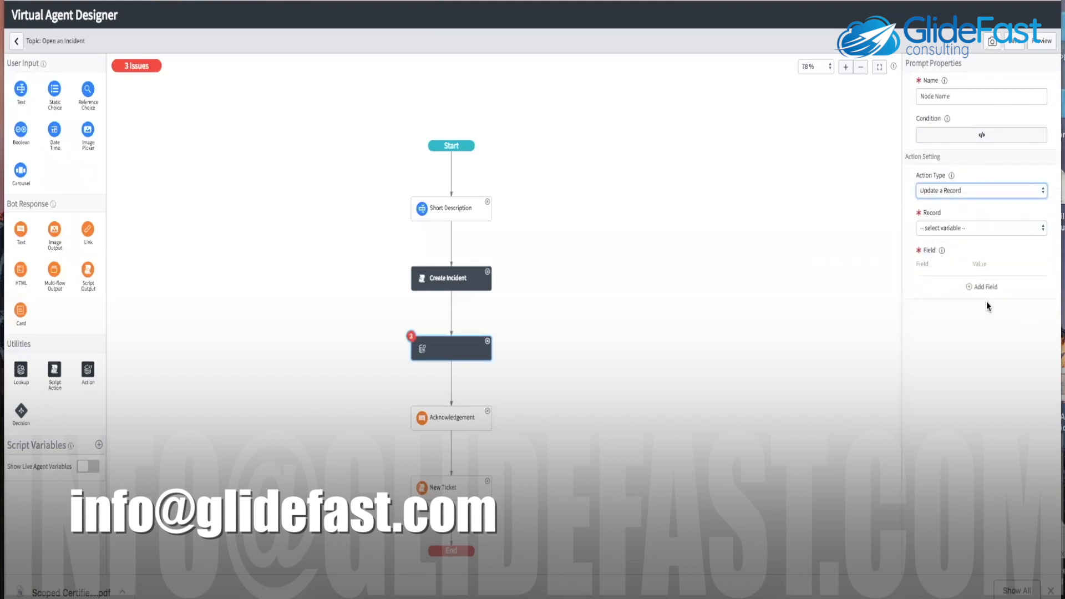
left_click(966, 289)
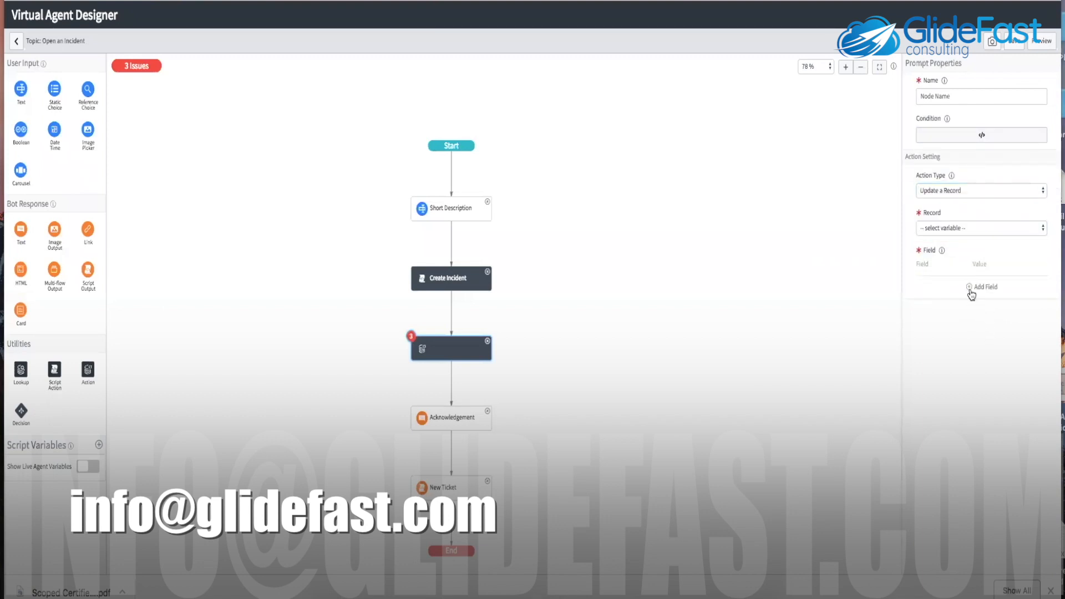
left_click(951, 231)
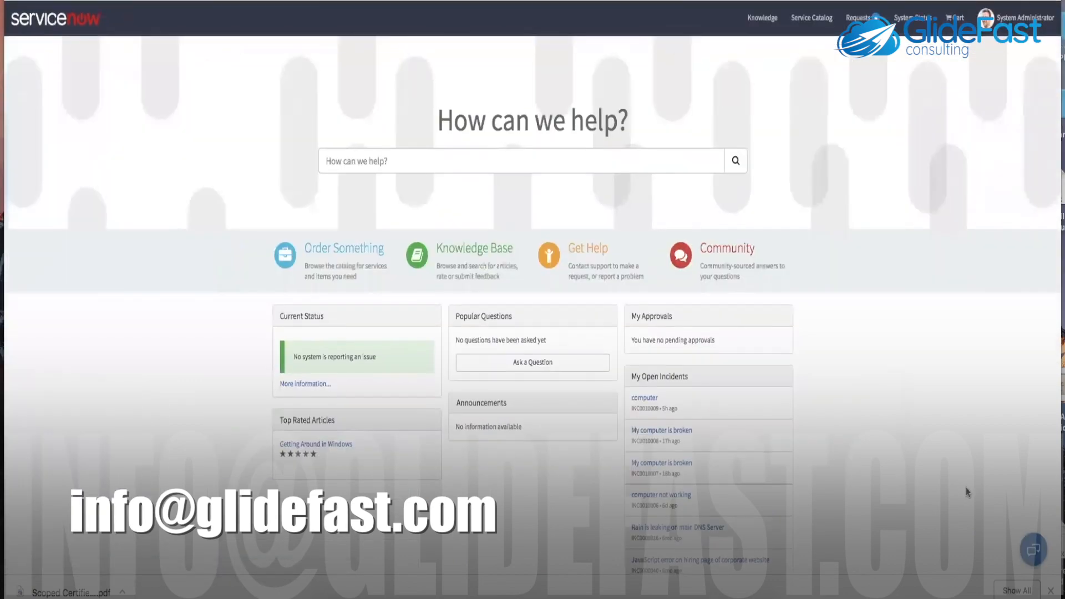
Enlarge the Service Portal page, open the Now Support chat and browse its full list of topics
key("super+plus")
key("super+plus")
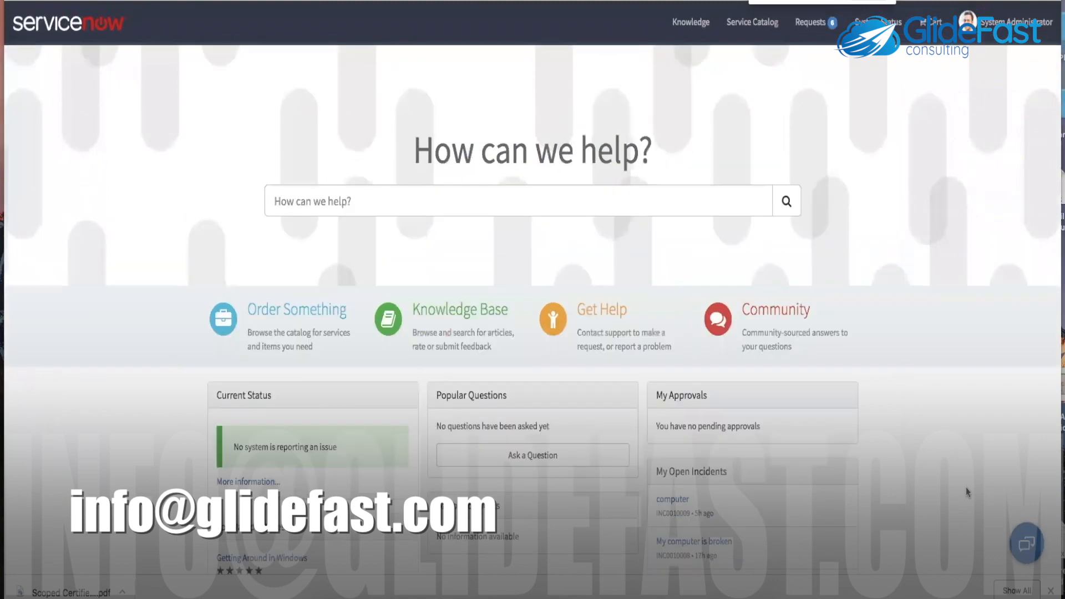
left_click(1023, 552)
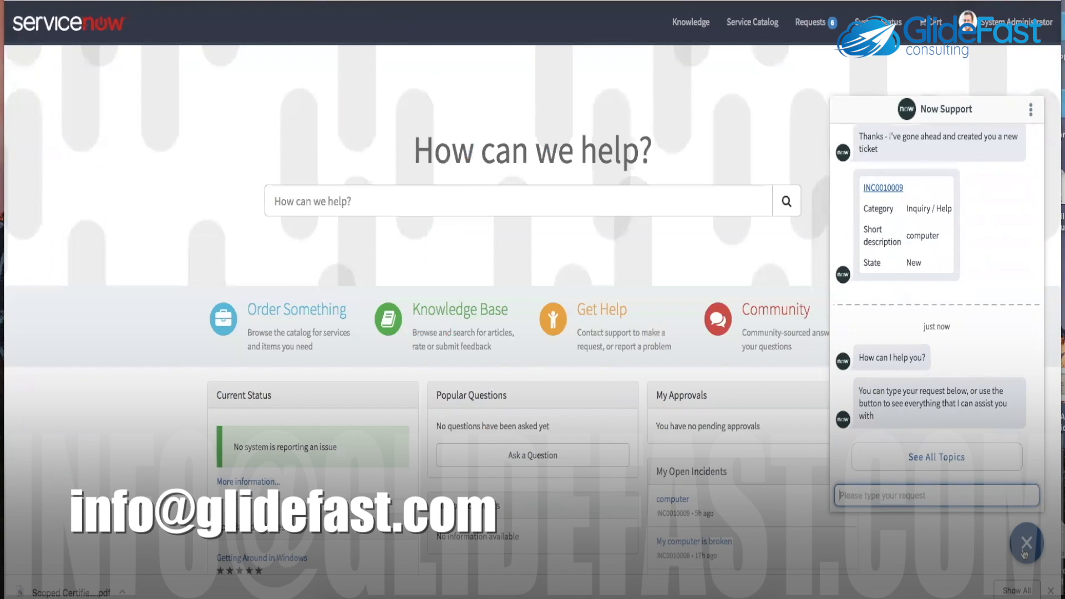
left_click(907, 391)
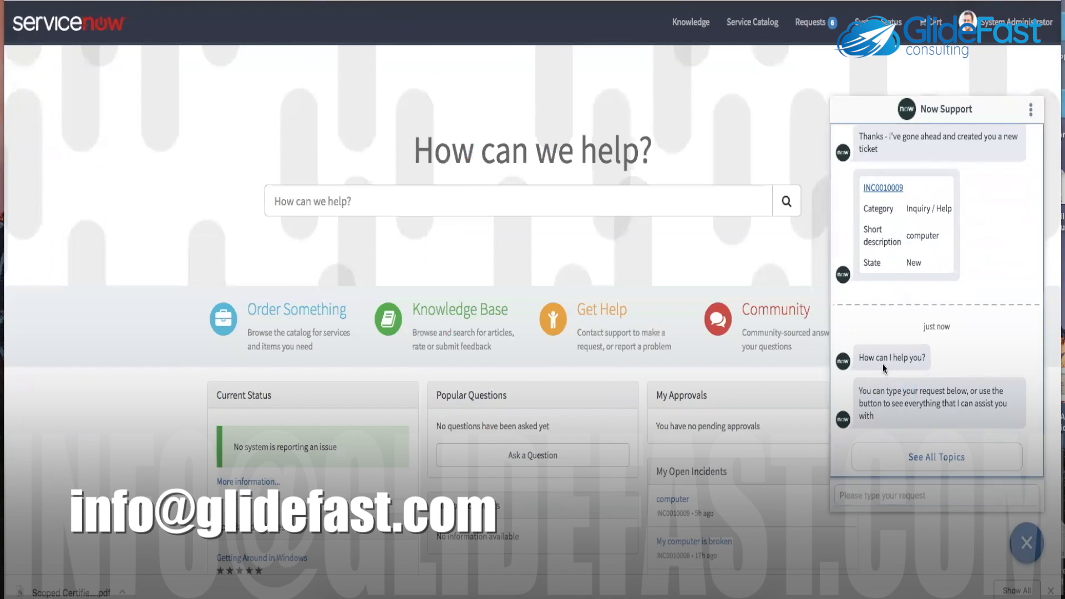
left_click(899, 450)
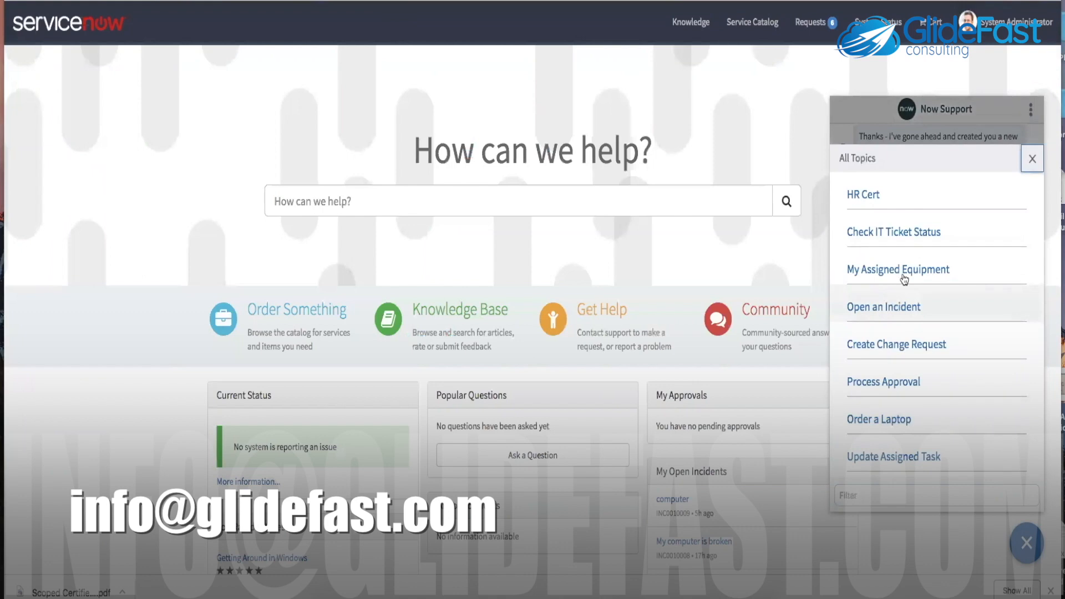
scroll(902, 378, "down", 1)
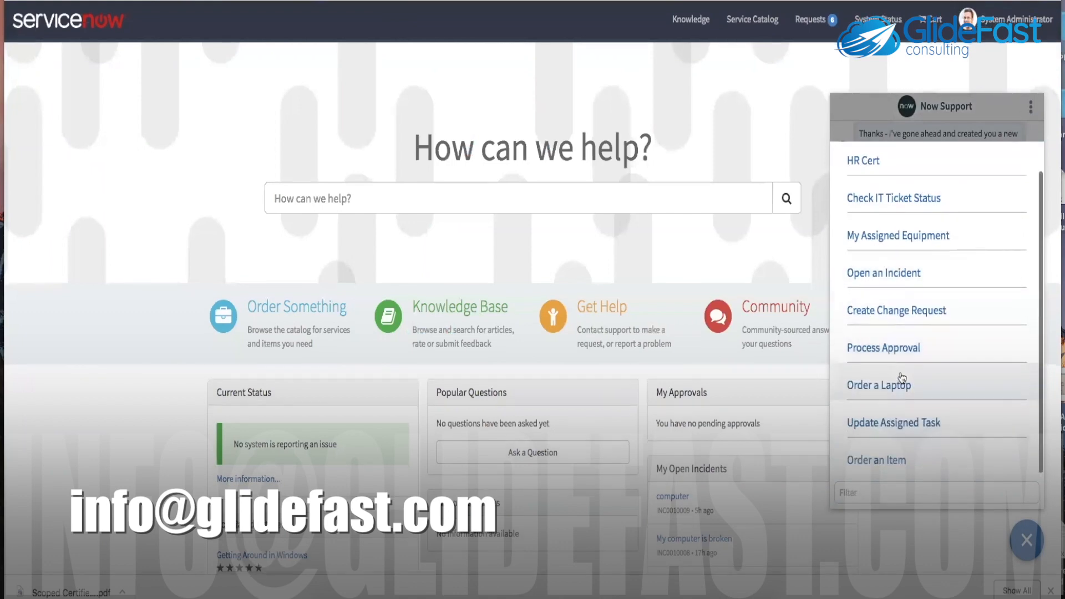
scroll(902, 377, "up", 1)
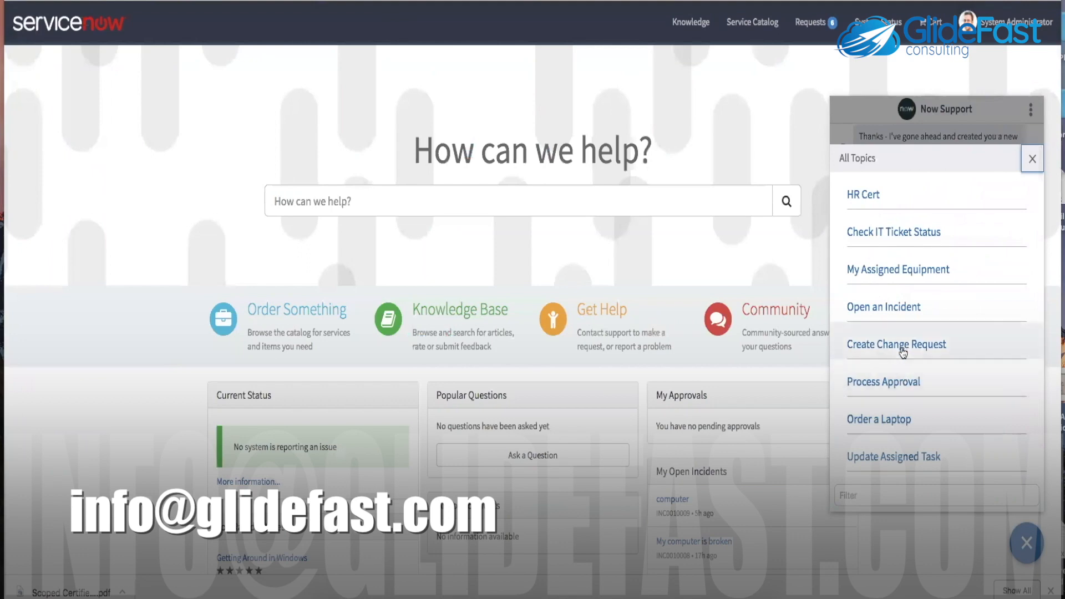
Run the HR Cert topic twice in the chat, answering Yes the first time and No the second
left_click(875, 200)
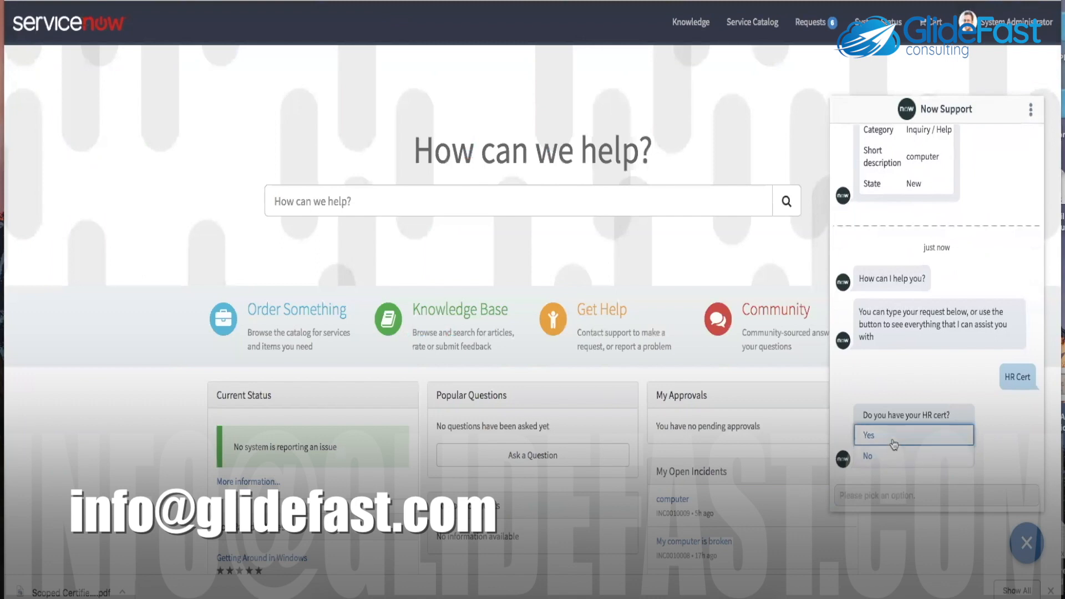
left_click(894, 444)
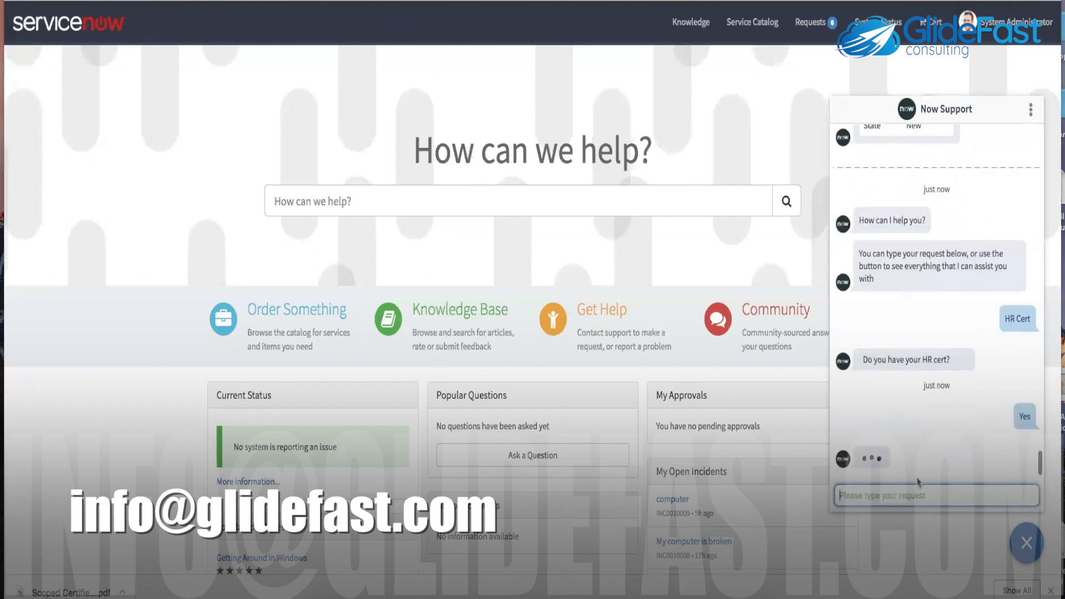
left_click(921, 454)
left_click(921, 195)
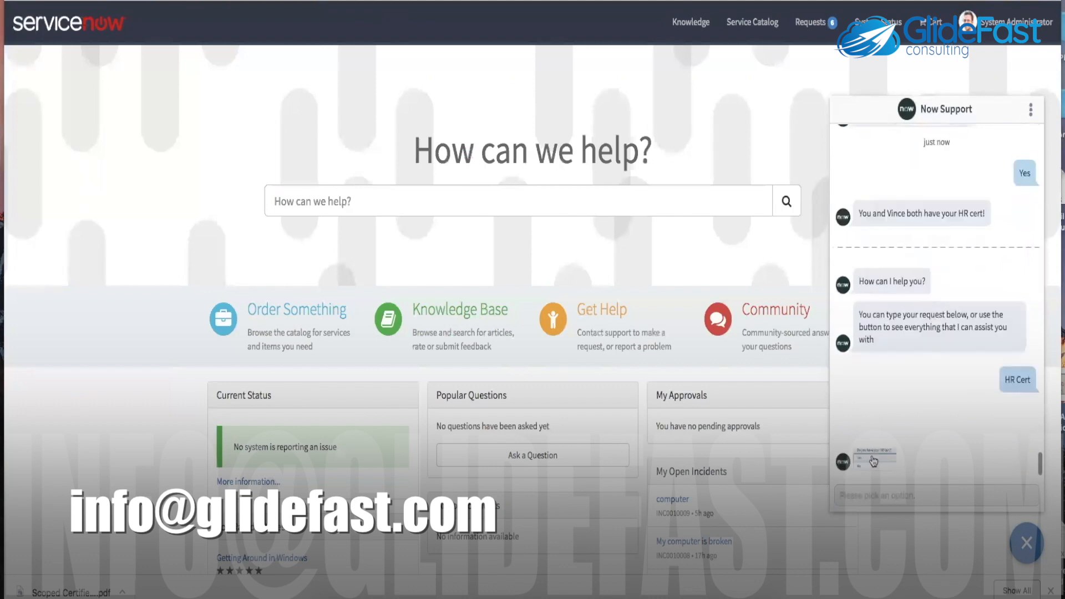
left_click(871, 452)
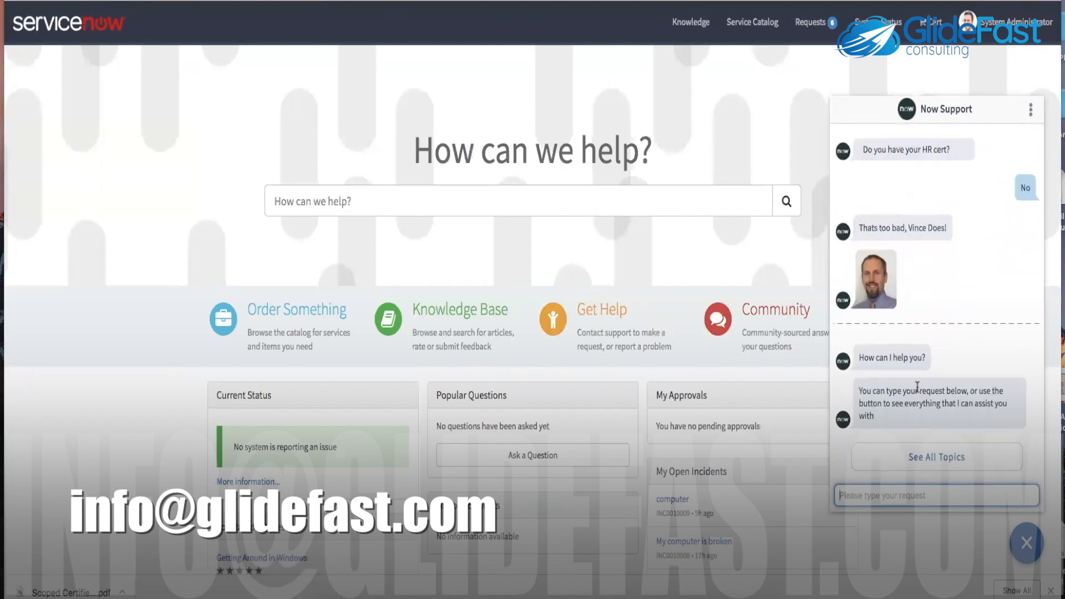
Start the Order an Item topic from the chat's full topic list and search for "computer"
left_click(936, 457)
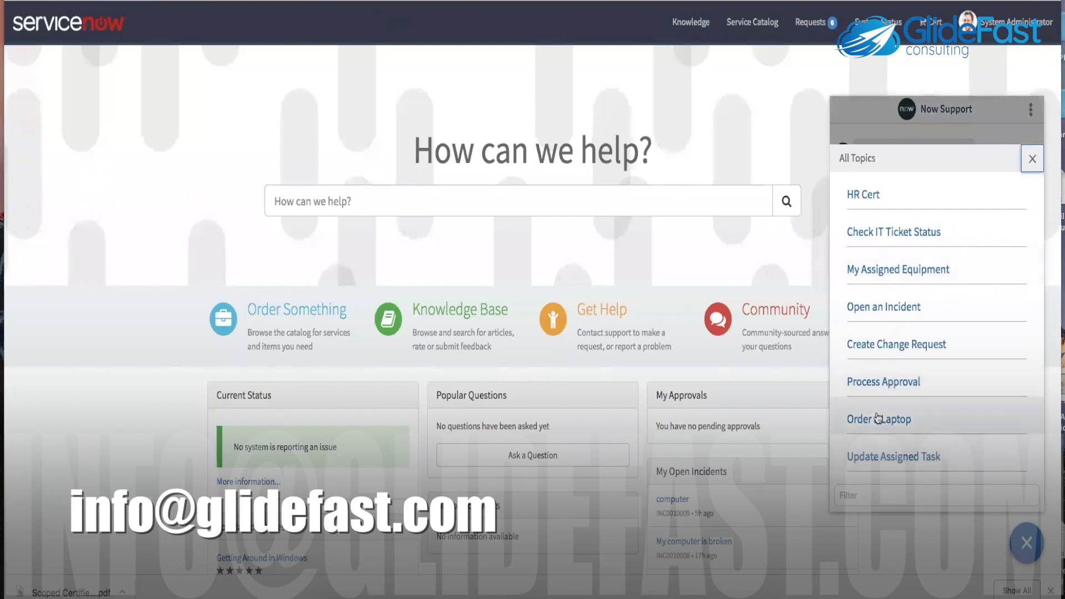
scroll(885, 388, "down", 2)
left_click(886, 462)
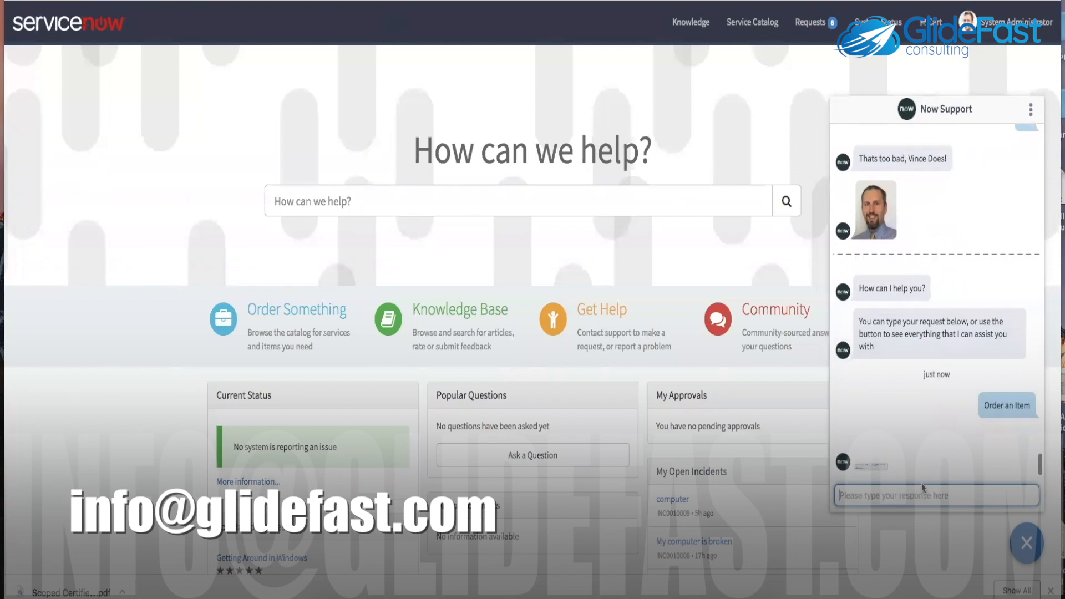
type("computer")
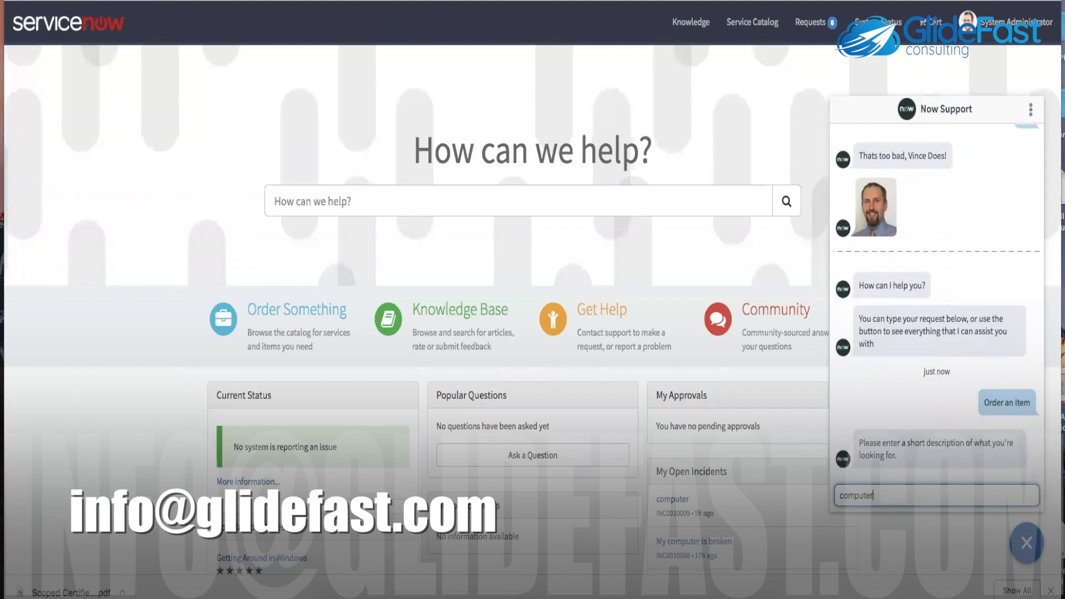
key("Return")
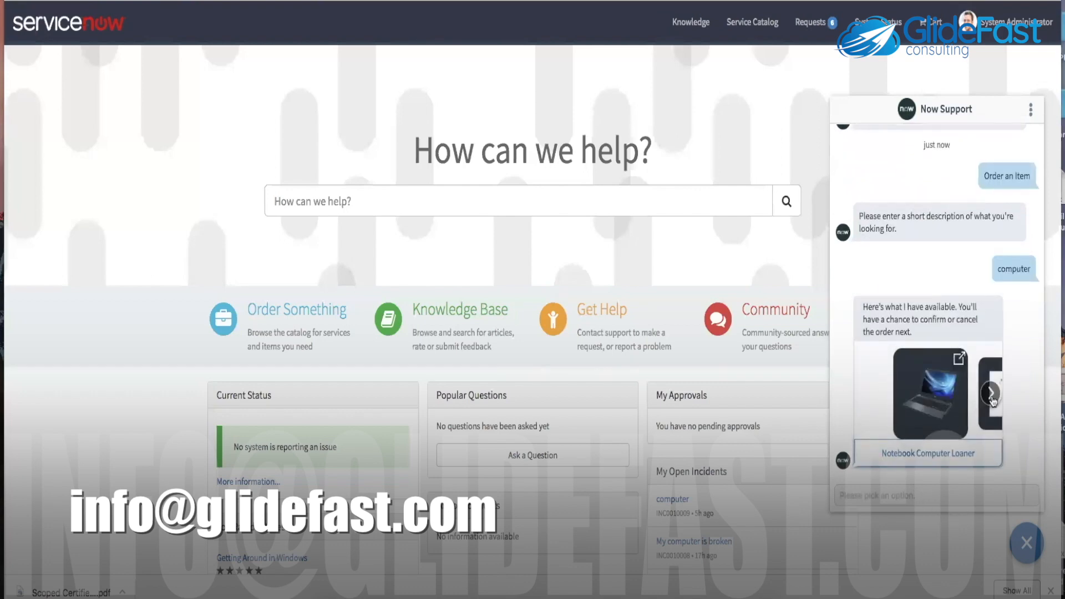
Browse the offered items, choose Apple Thunderbolt to Ethernet Adapter, open its order page and return to the chat
left_click(991, 394)
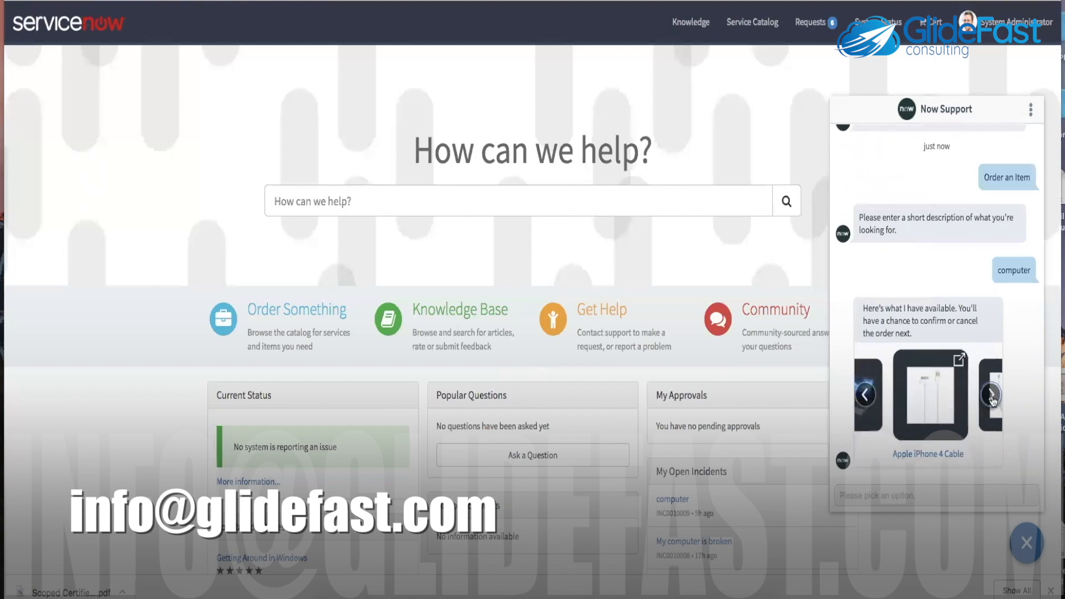
left_click(992, 394)
left_click(991, 394)
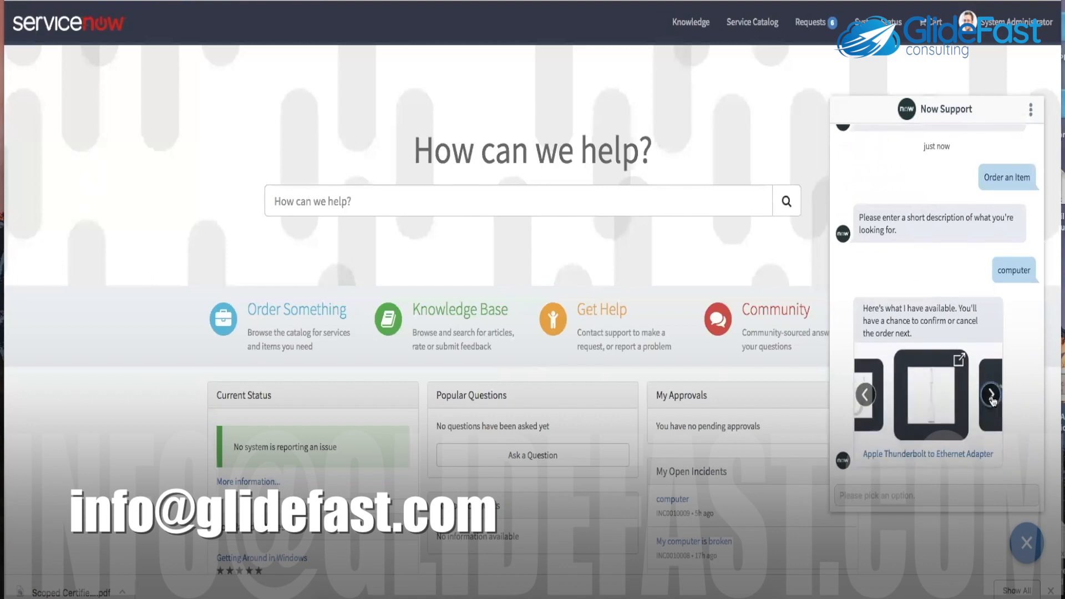
left_click(923, 405)
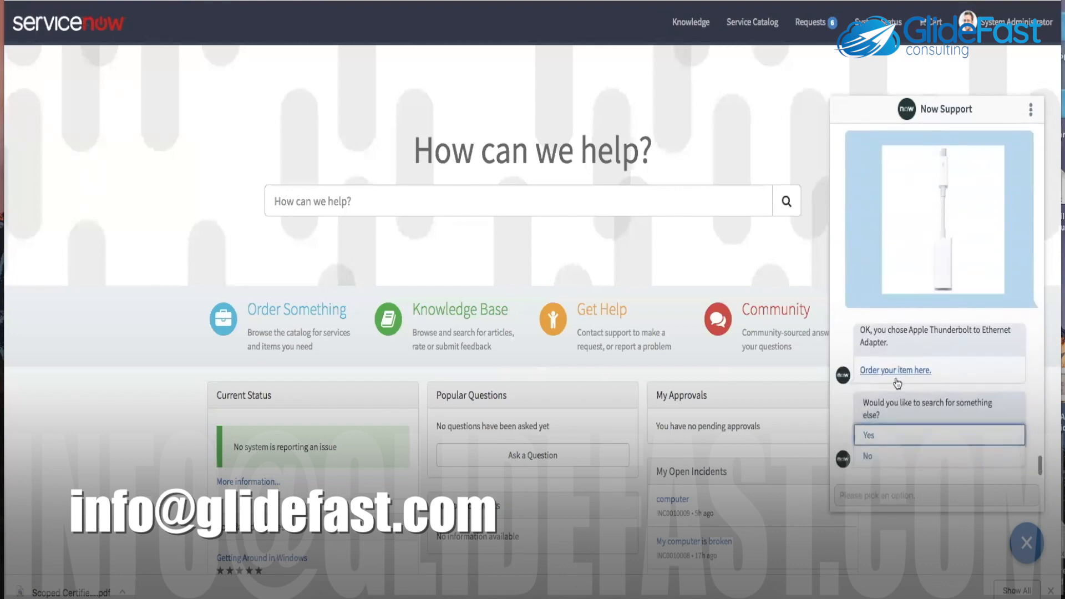
left_click(895, 371)
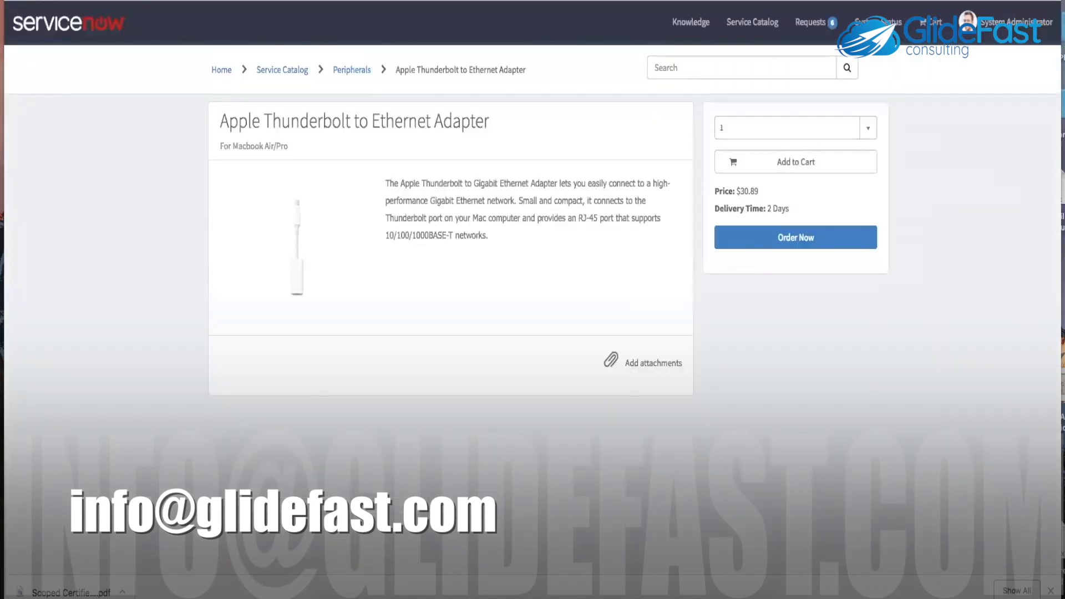
key("ctrl+shift+Tab")
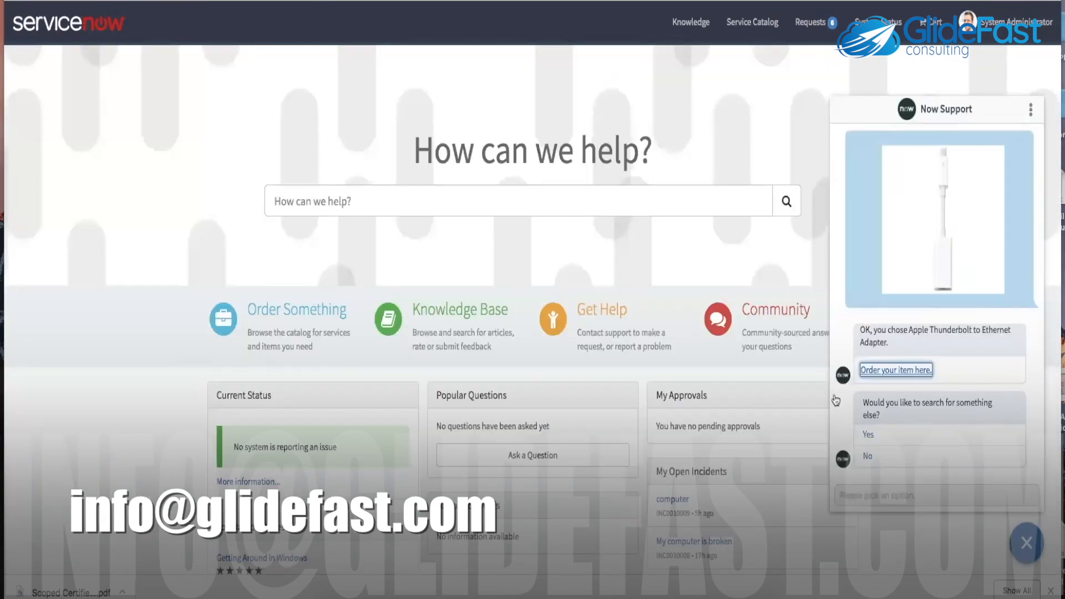
Check the Now Support chat's options for New Conversation and Contact Support
left_click(875, 492)
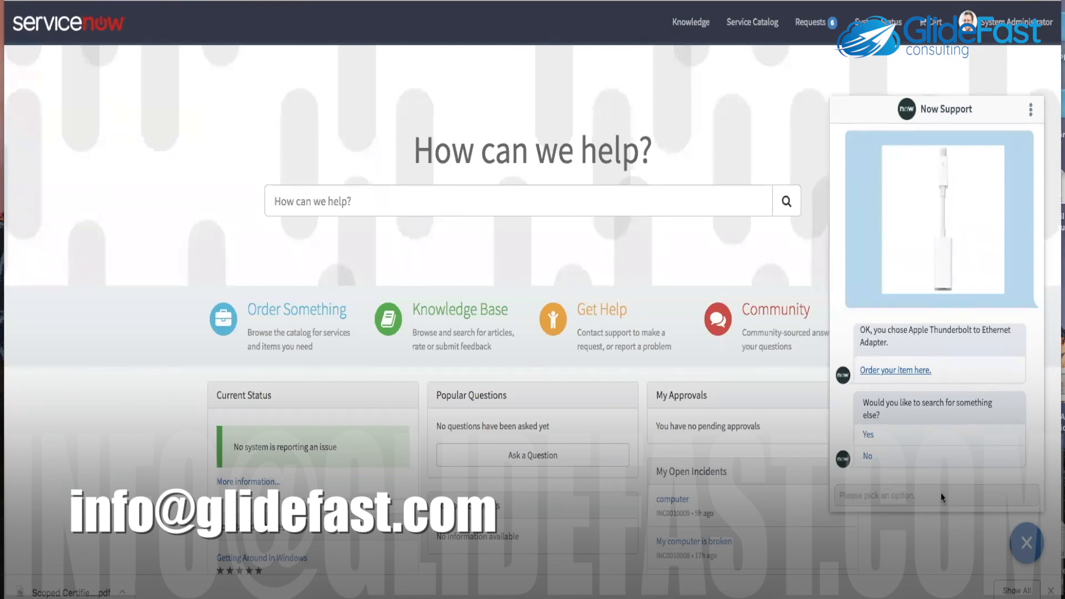
left_click(1030, 111)
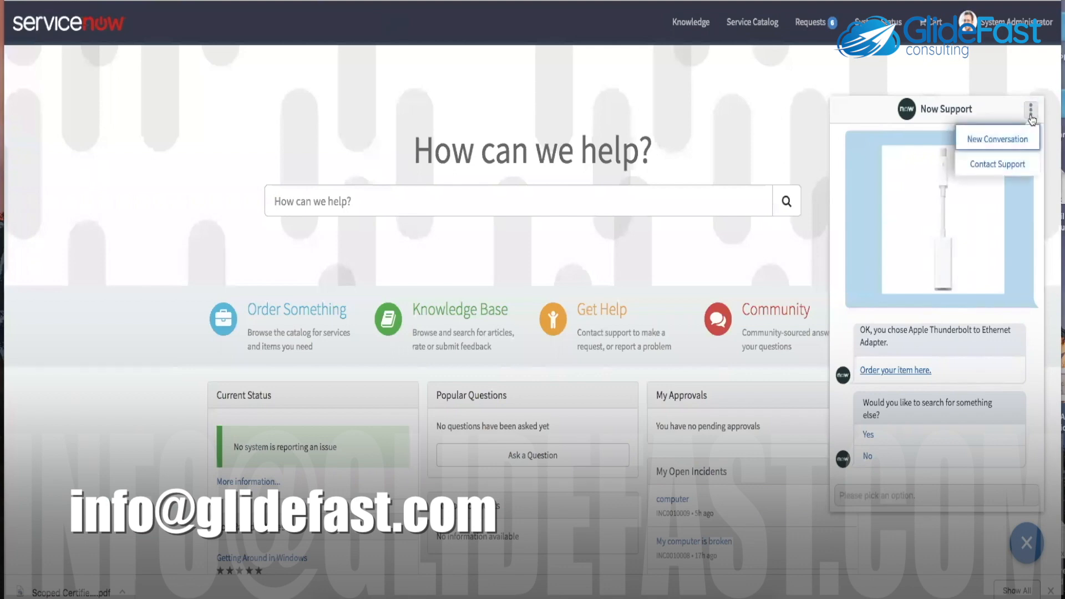
left_click(995, 163)
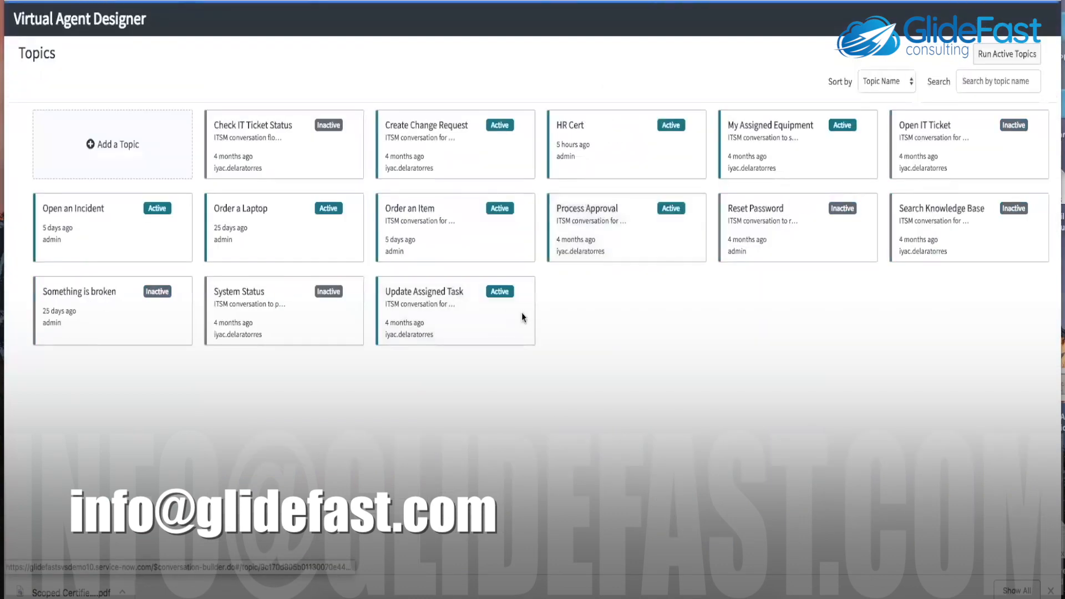
Open the Order an Item topic for editing in Virtual Agent Designer and enlarge the start of its flow
left_click(461, 209)
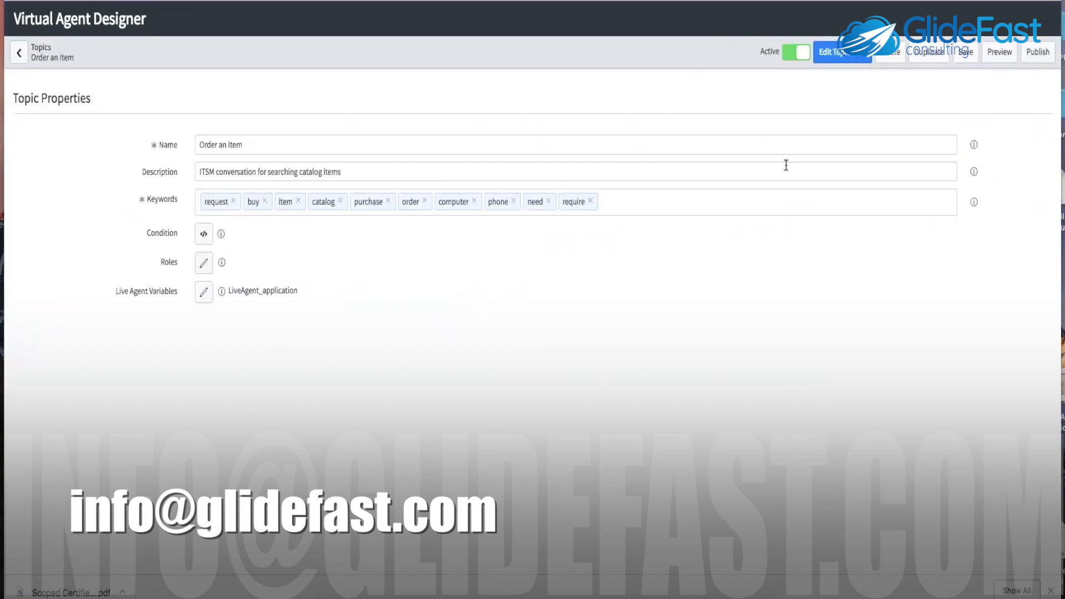
left_click(853, 56)
scroll(594, 193, "up", 5, "ctrl")
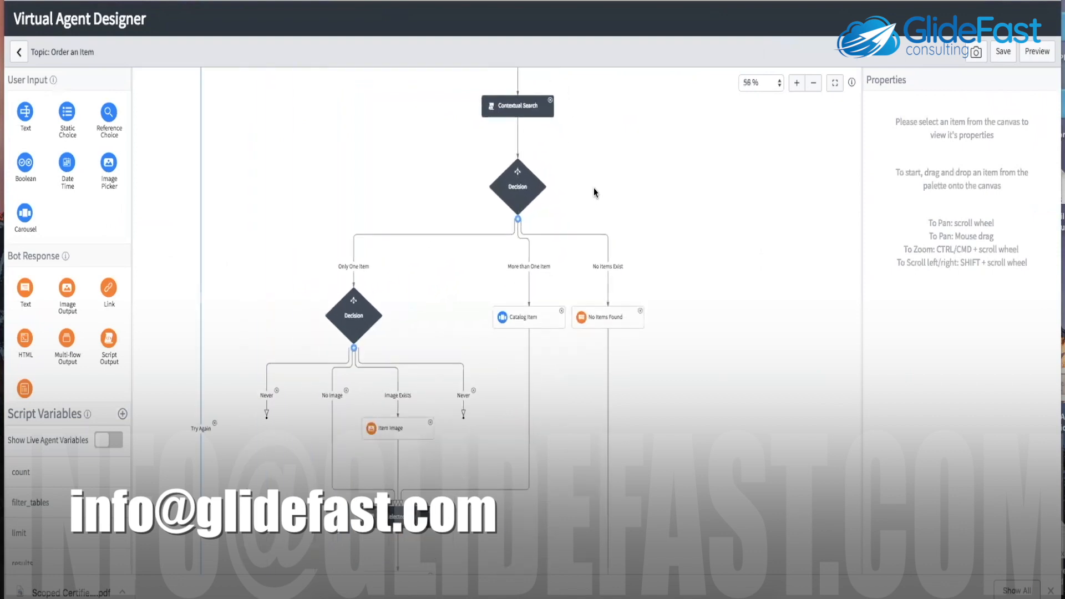
scroll(594, 190, "up", 5, "ctrl")
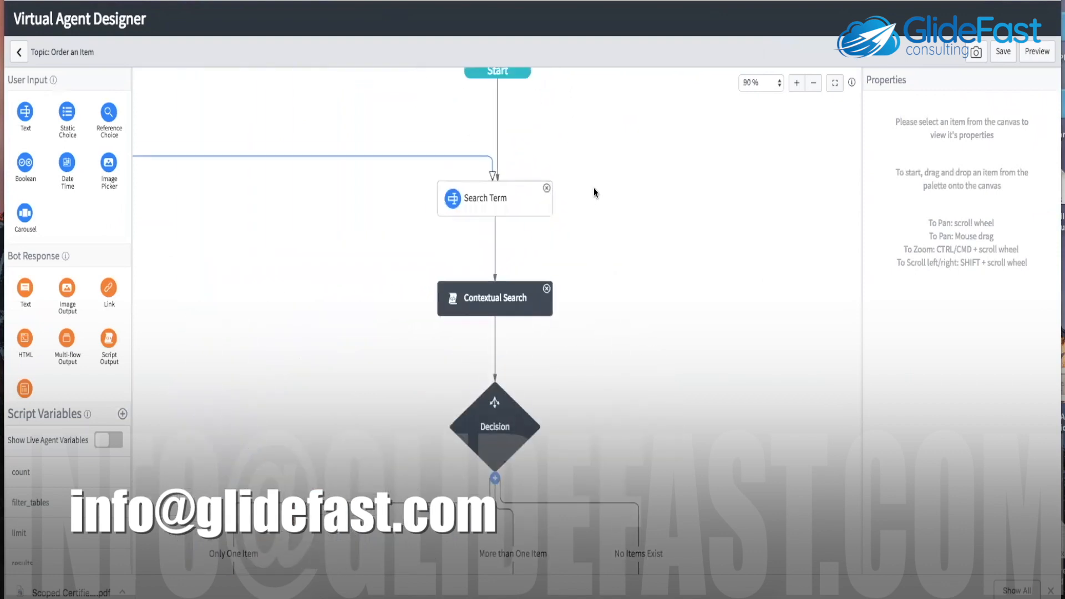
scroll(594, 190, "up", 2)
scroll(594, 190, "left", 1)
scroll(594, 190, "down", 1)
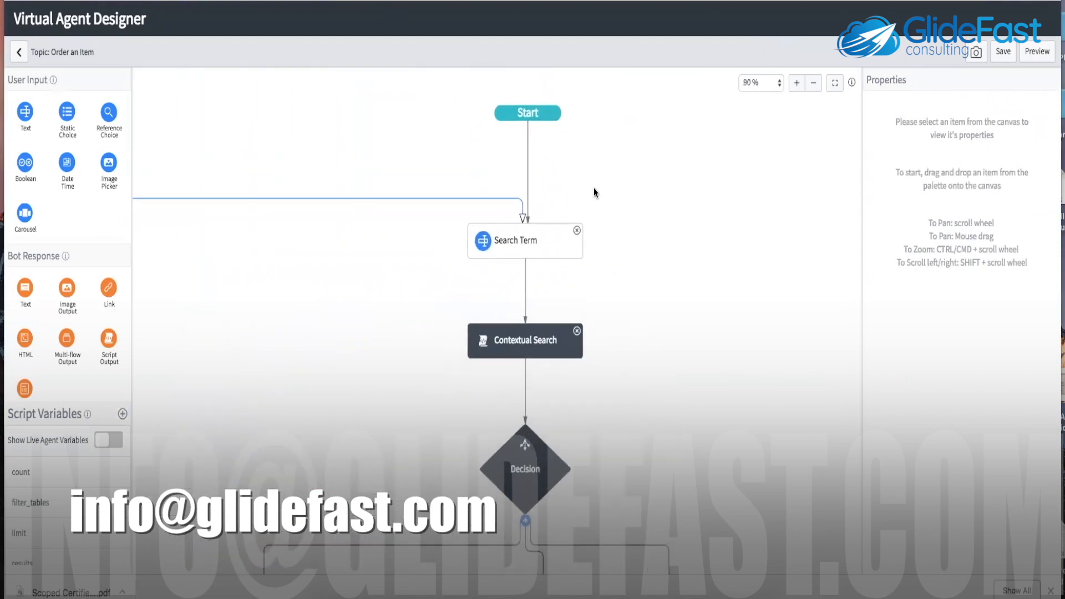
Review the Search Term node's prompt and the Contextual Search node's action expression script
left_click(534, 237)
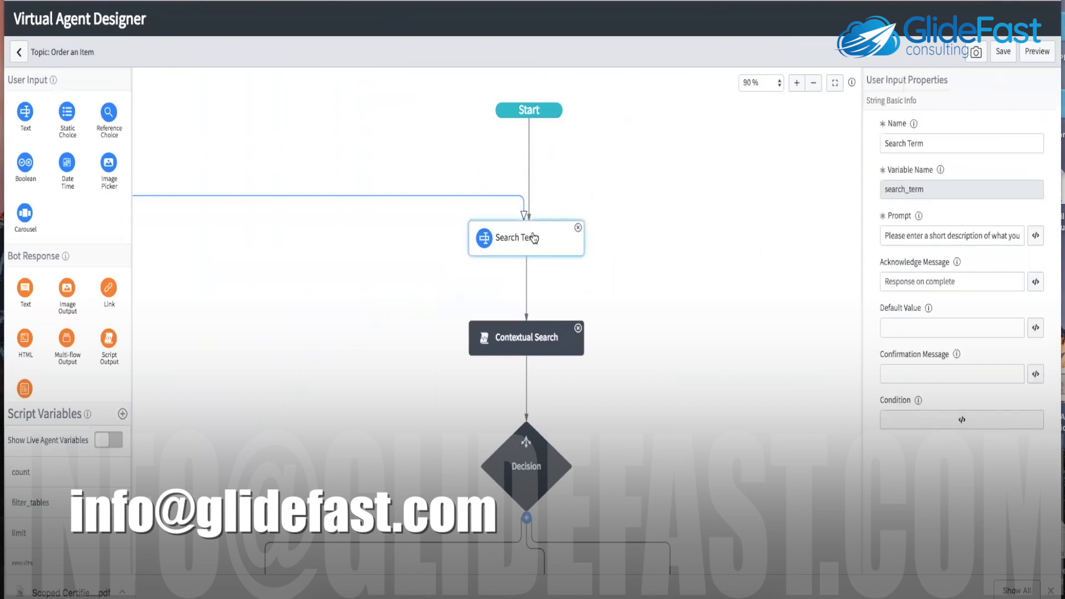
left_click(936, 242)
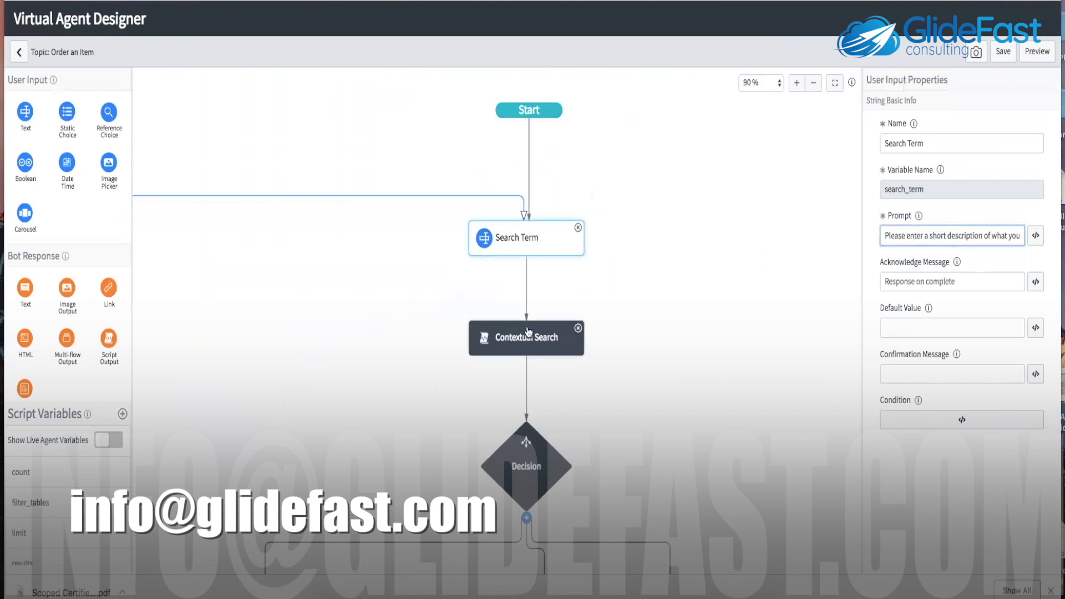
double_click(884, 196)
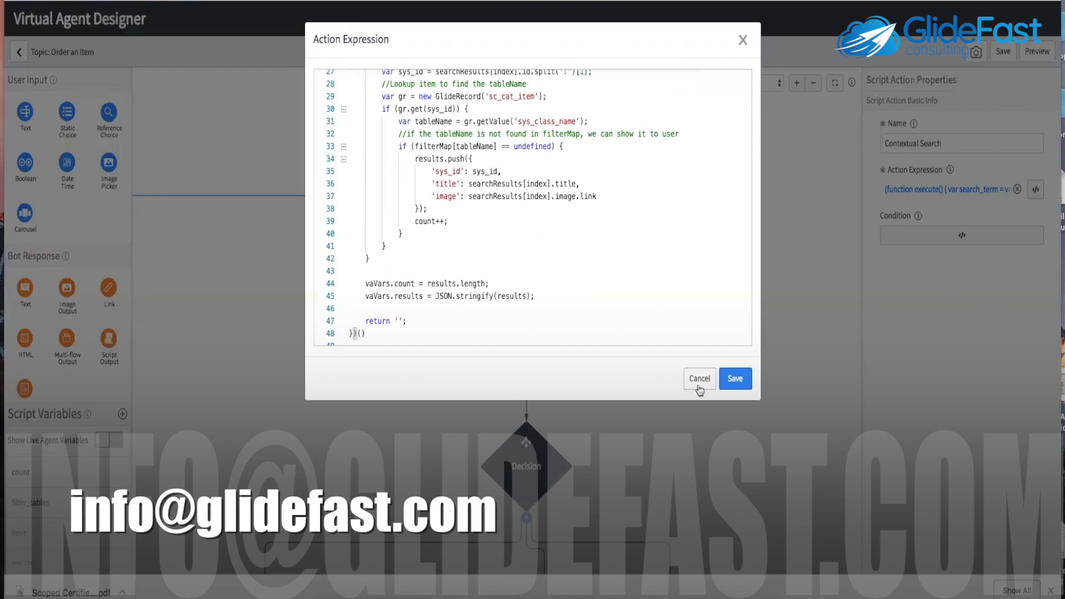
left_click(697, 378)
Examine the Decision node below Contextual Search and the condition on its Only One Item branch
left_click_drag(626, 470, 615, 388)
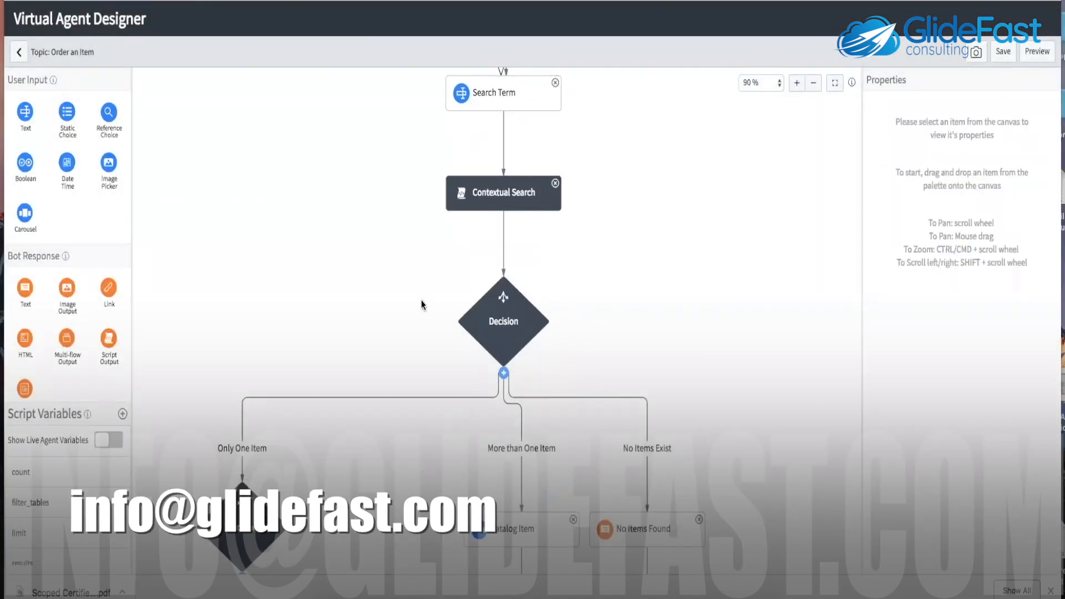
left_click(519, 329)
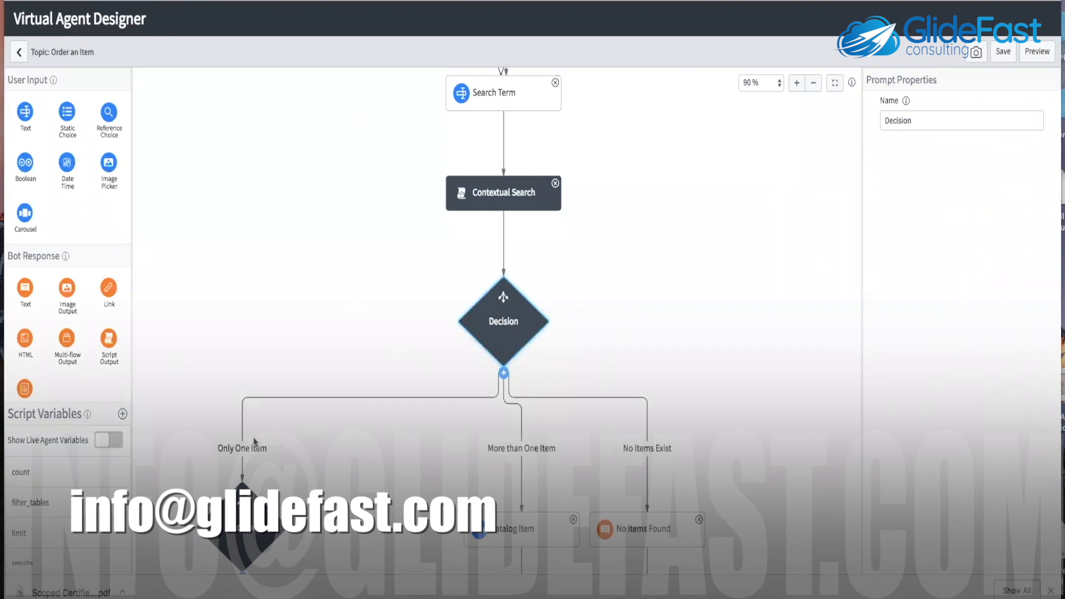
left_click(248, 454)
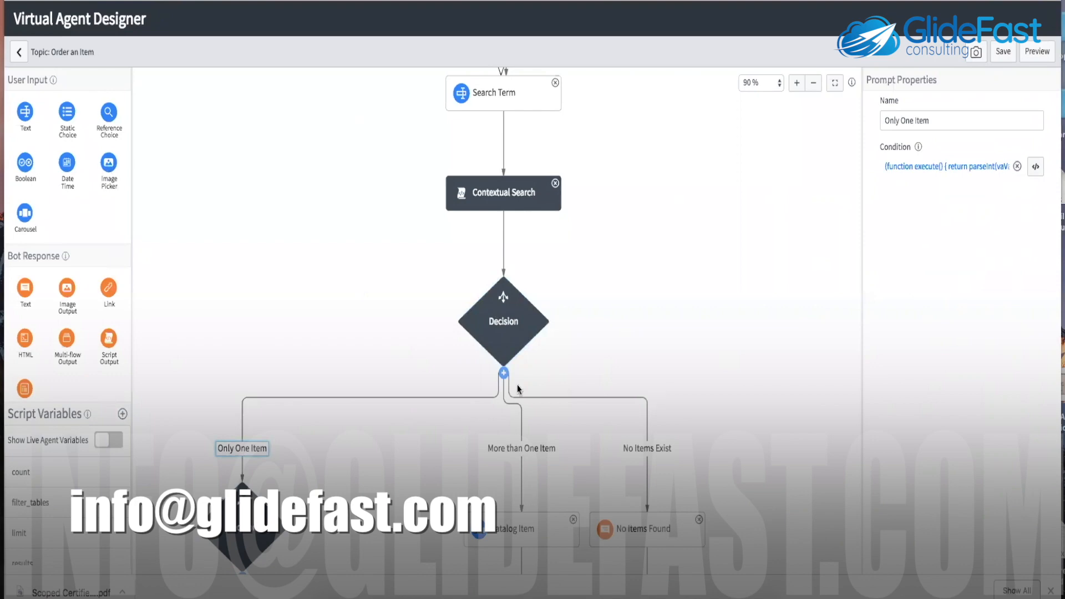
left_click(924, 168)
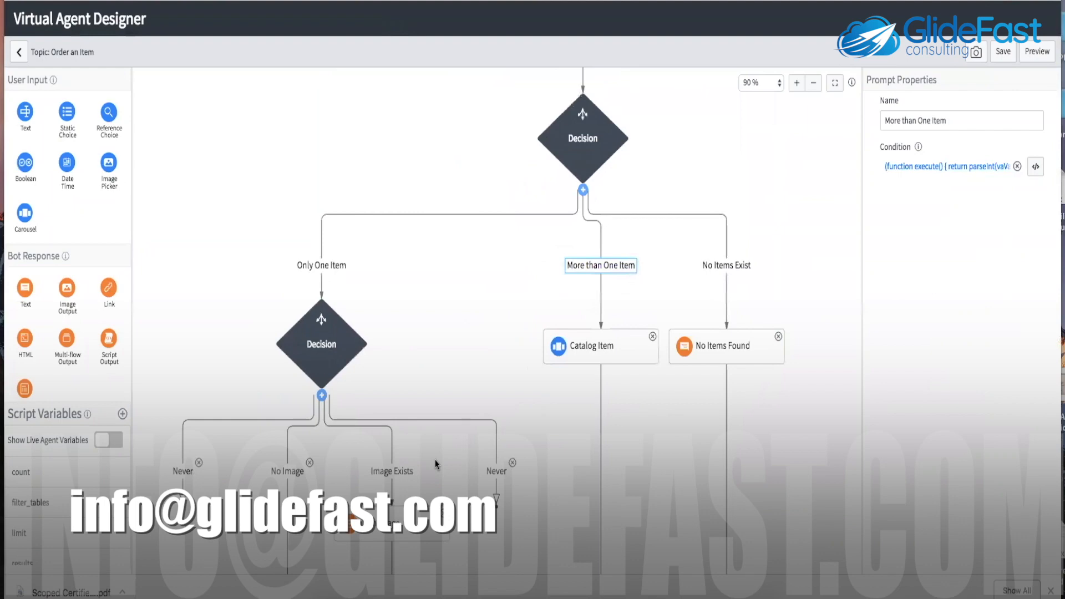
Inspect the condition script of the Image Exists branch under the second Decision node
scroll(435, 464, "down", 2)
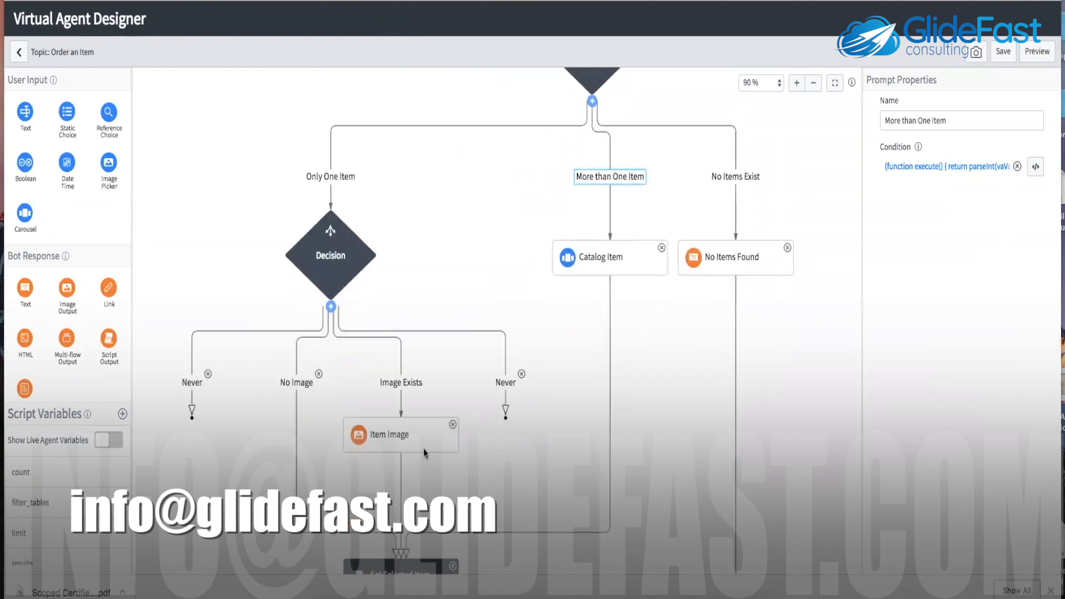
left_click(408, 383)
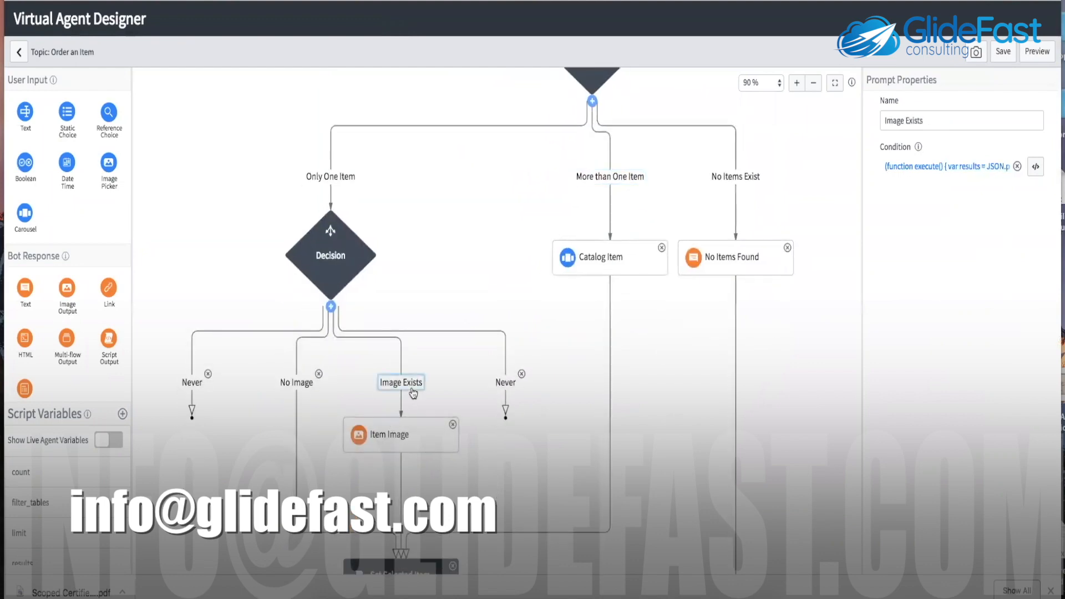
left_click(918, 166)
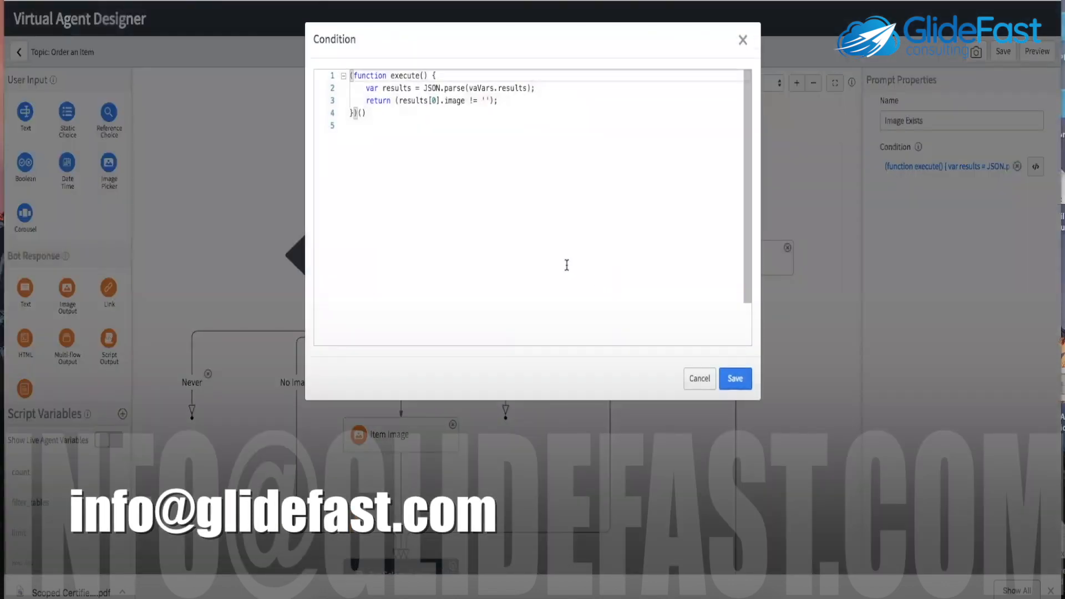
key("ctrl+a")
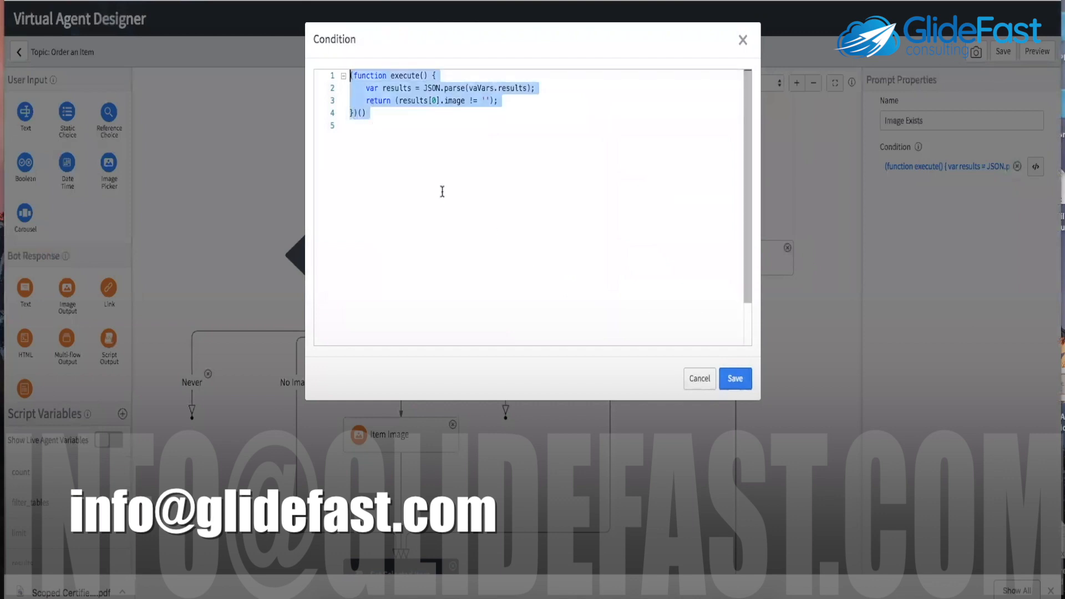
left_click(476, 229)
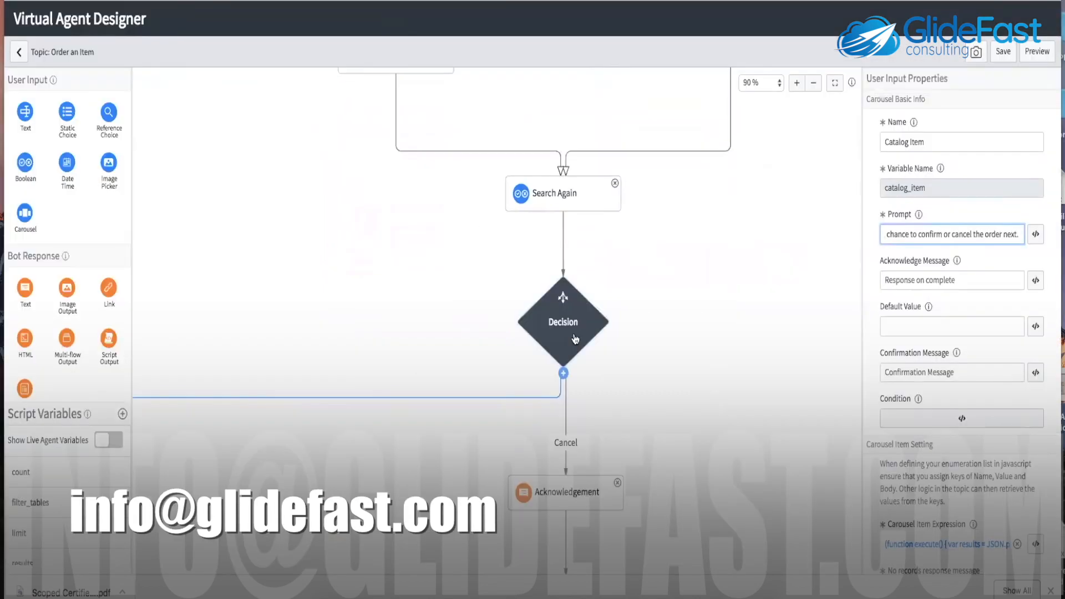
Follow the flow down to its End node and check the node's Confirmation Message property
scroll(575, 340, "down", 5)
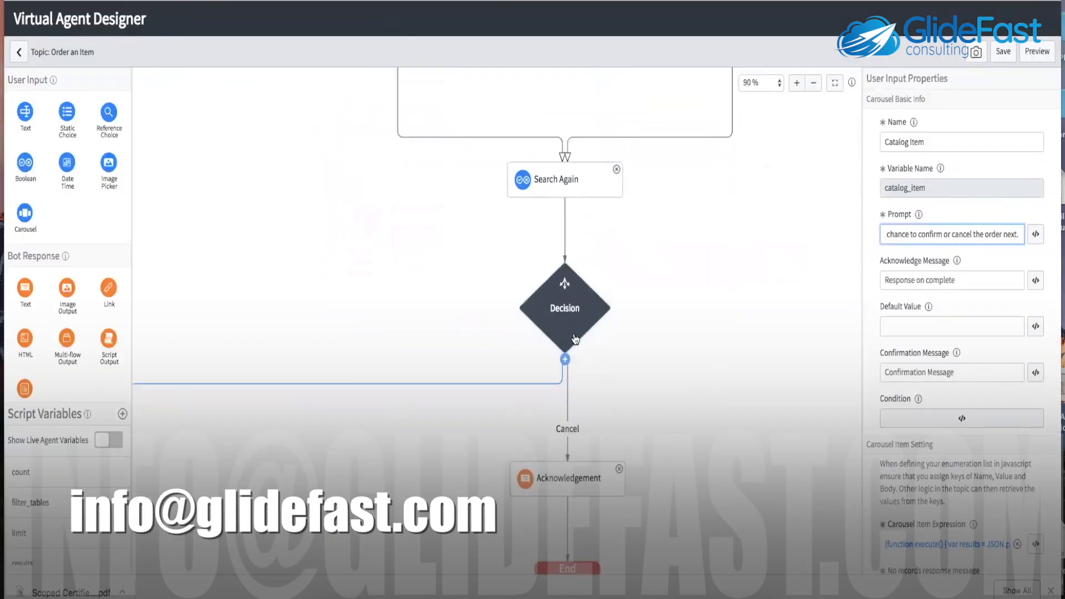
scroll(562, 350, "down", 3)
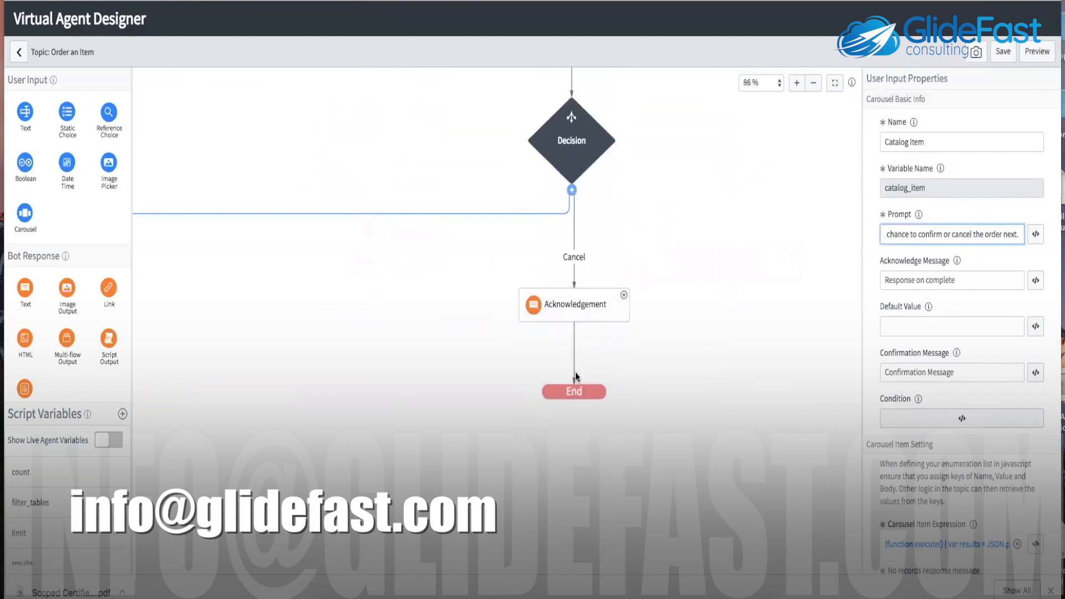
left_click(580, 388)
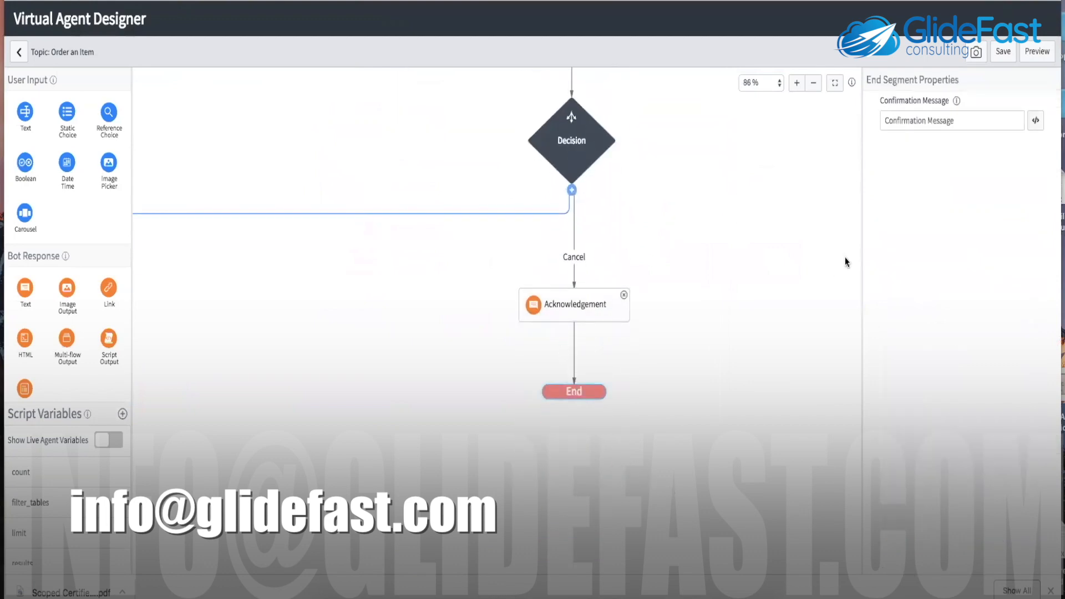
left_click(922, 120)
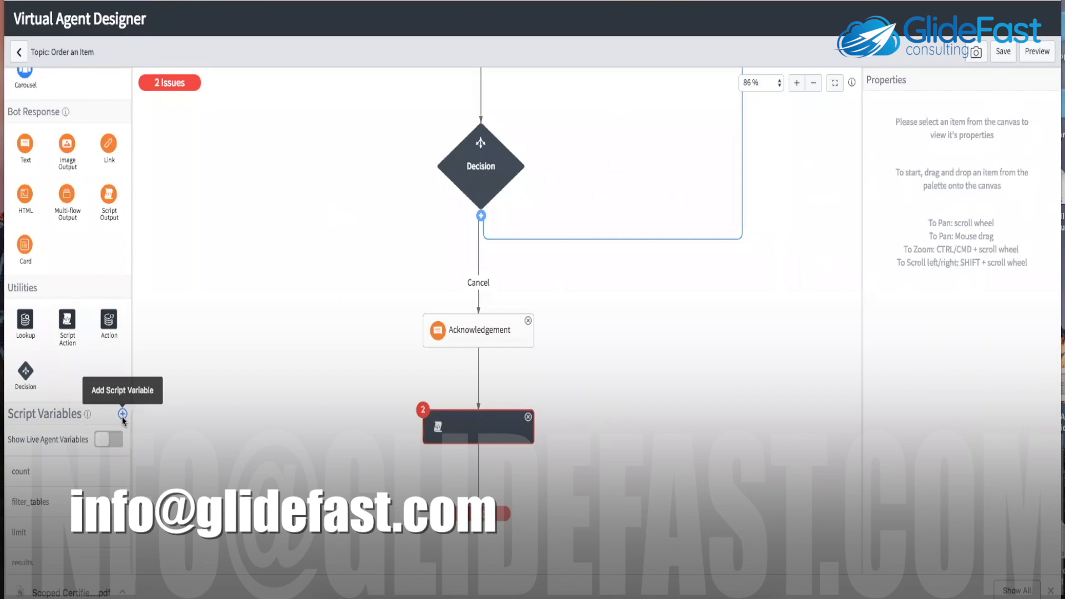
Draft a script variable named catalog_item, view the script editor for its default value, and discard the draft
left_click(123, 414)
left_click(445, 86)
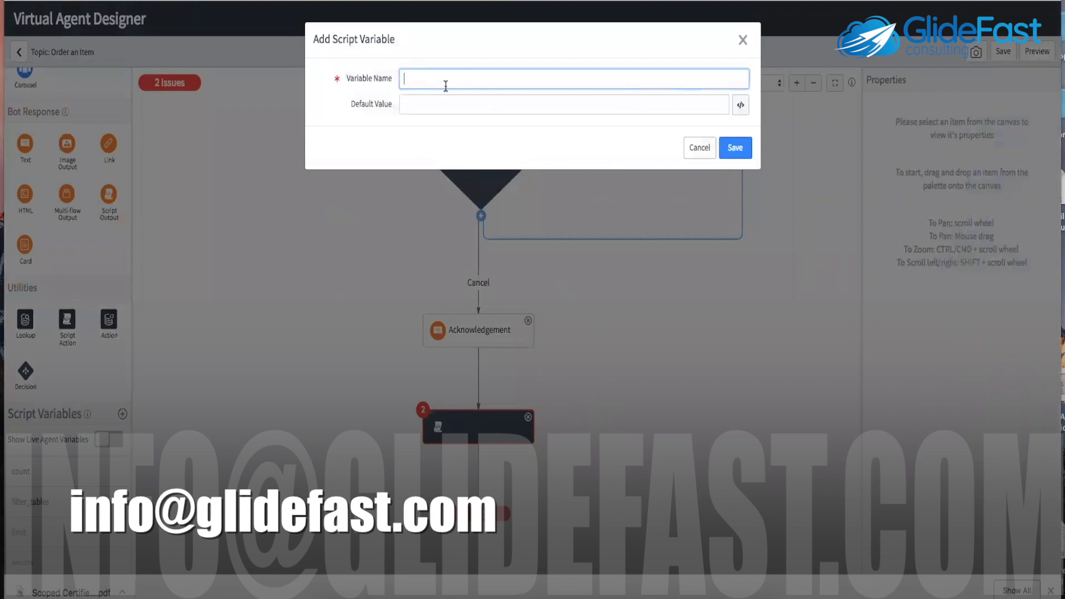
type("catalog_item")
key("Tab")
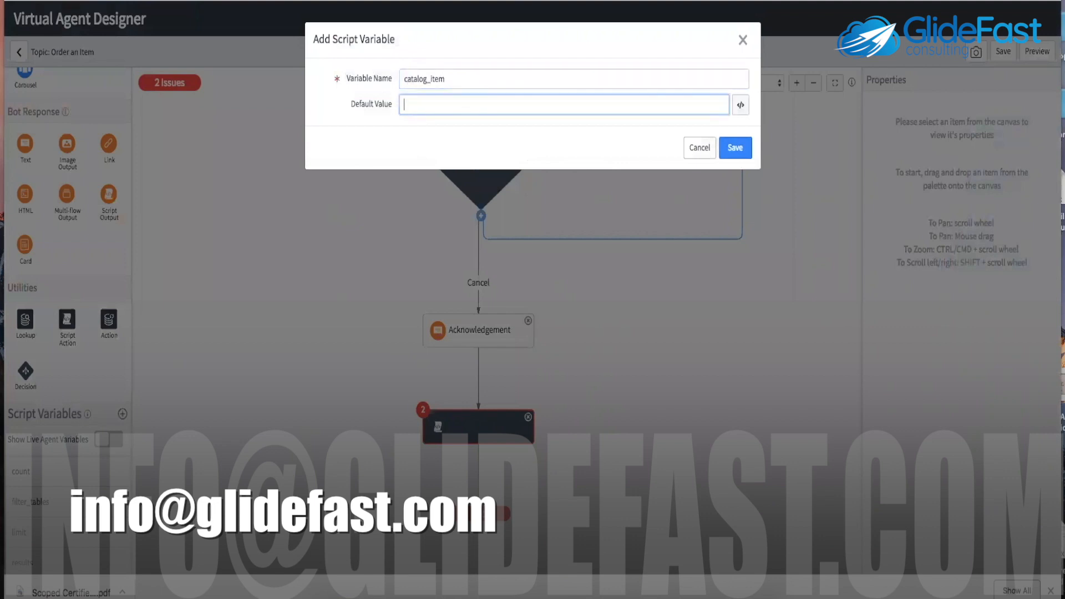
left_click(740, 112)
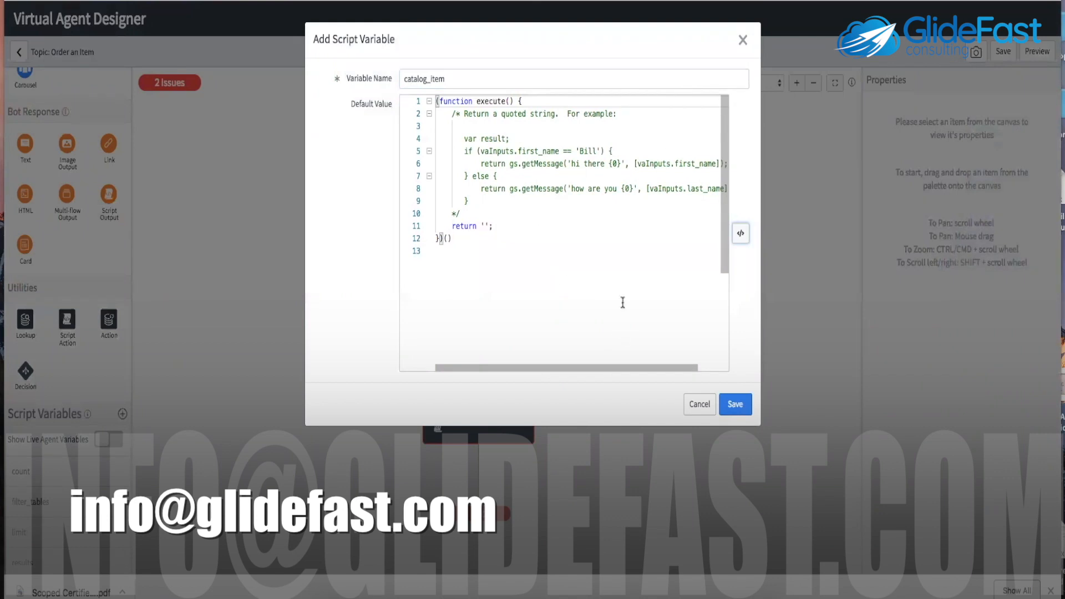
scroll(636, 253, "down", 1)
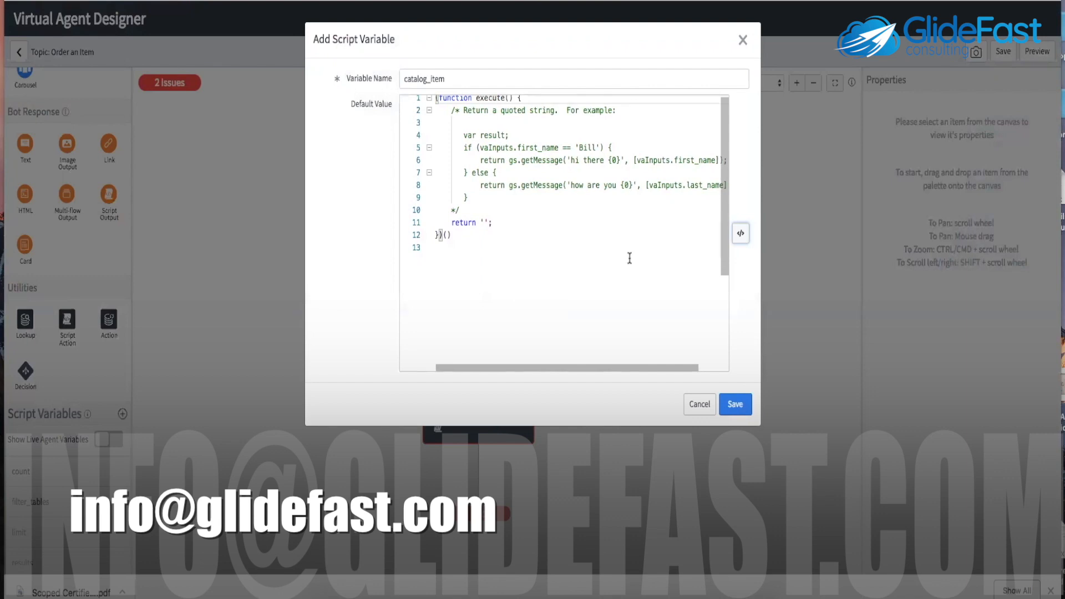
left_click(698, 408)
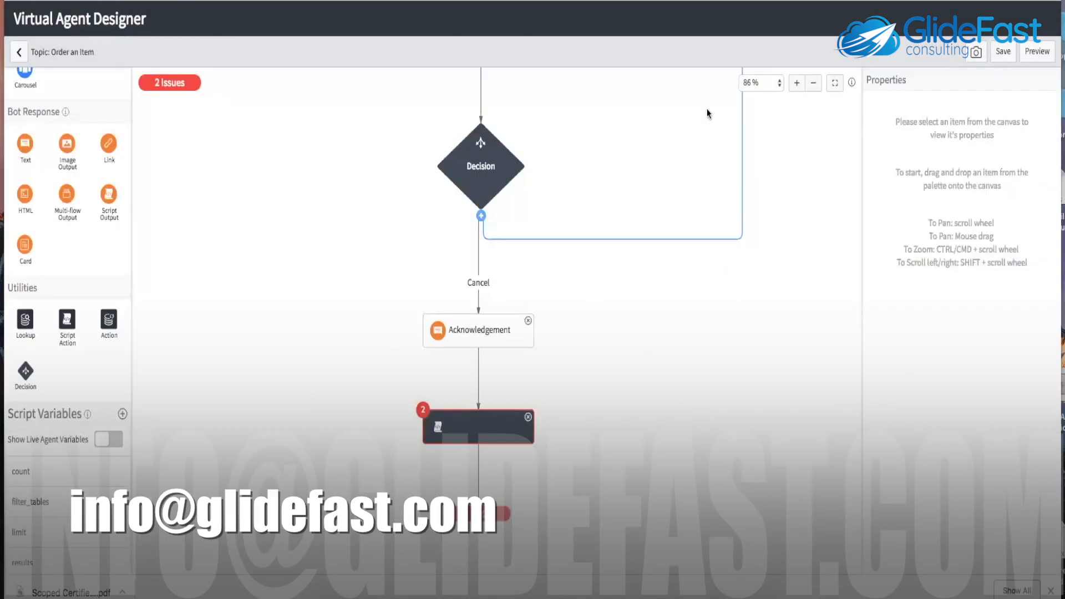
Switch to the main ServiceNow window and open Virtual Agent's Messaging Apps Integration page
left_click(976, 52)
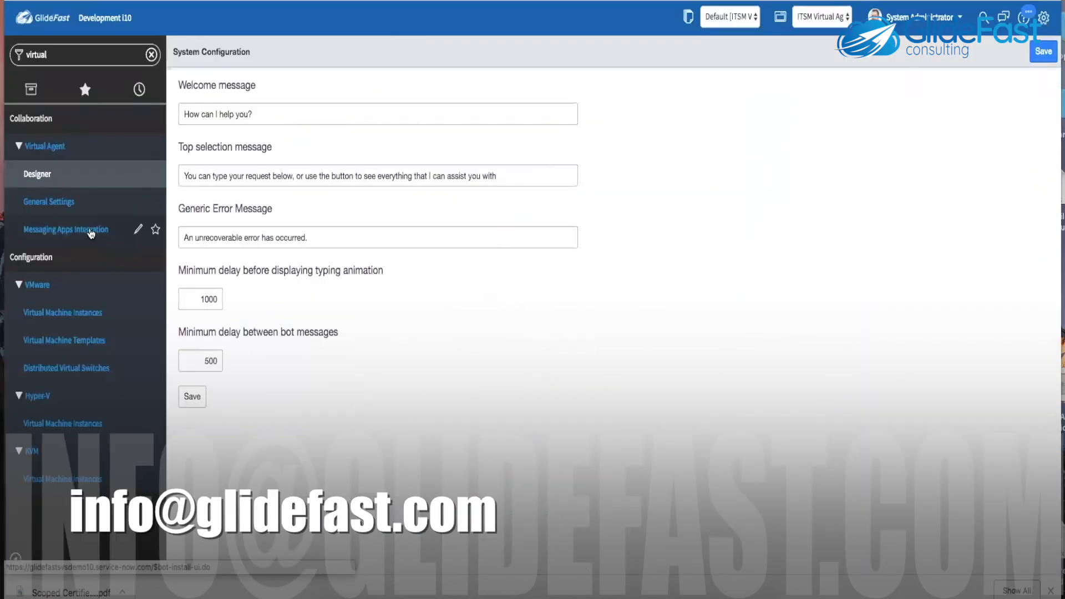
left_click(66, 229)
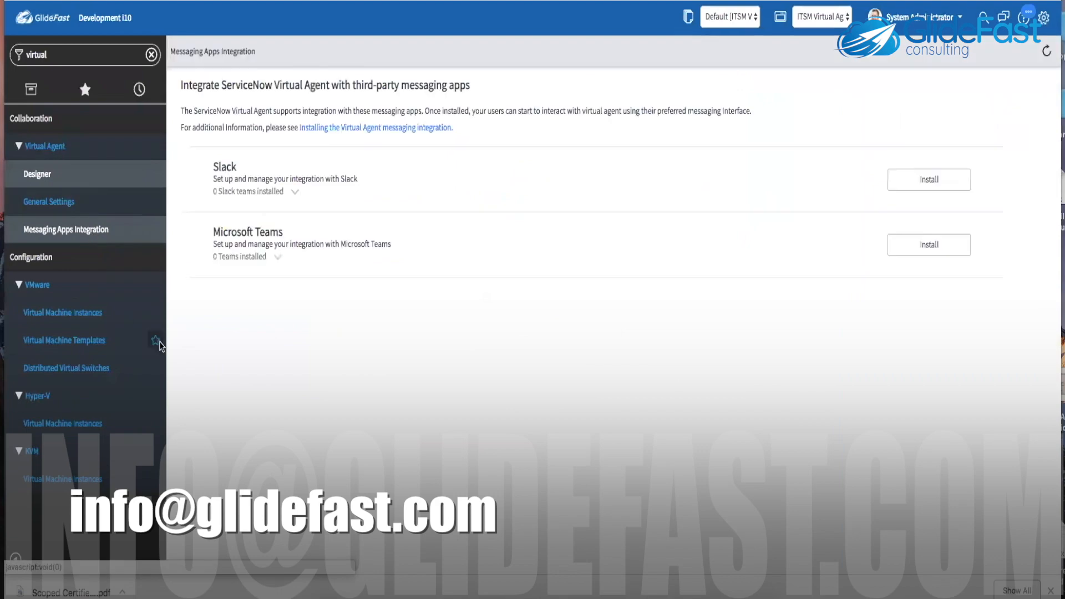